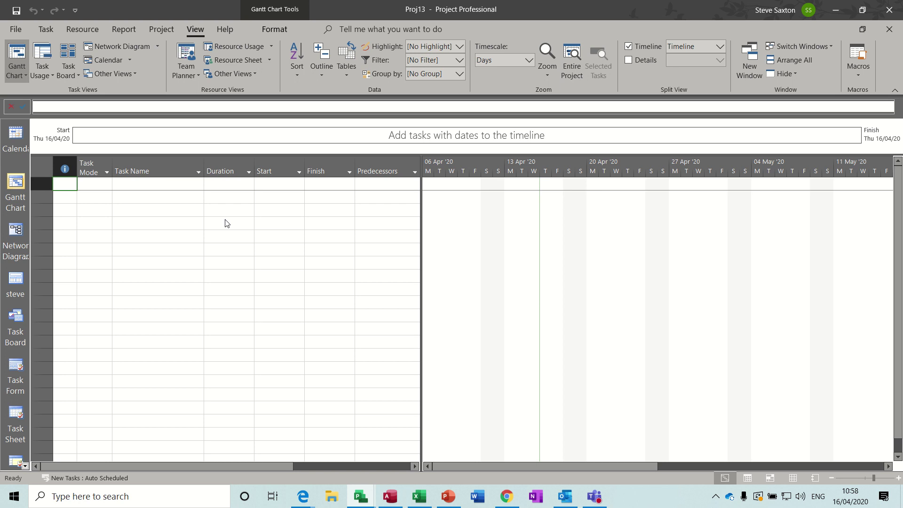
Select the row 1 Task Name cell in the empty Proj13 project to begin the first task.
{"action": "left_click", "coordinate": [177, 184]}
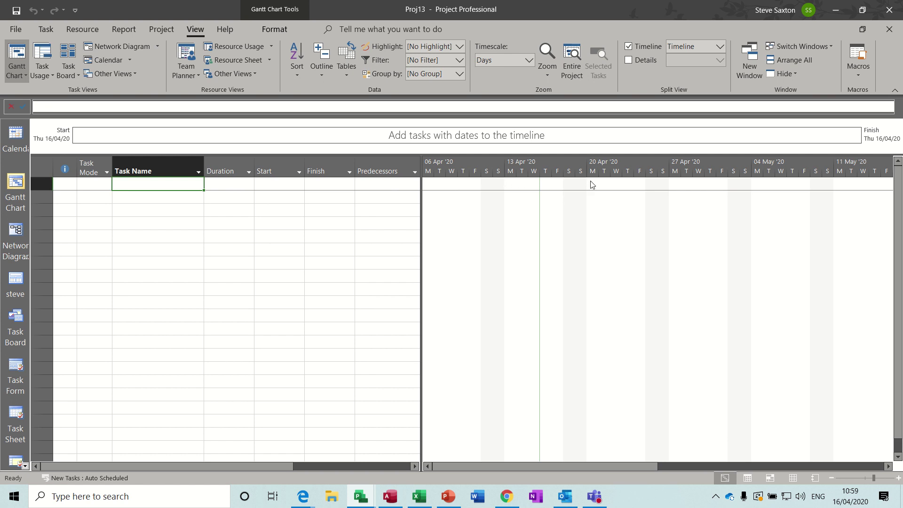
{"action": "left_click_drag", "start_coordinate": [182, 196], "coordinate": [186, 287]}
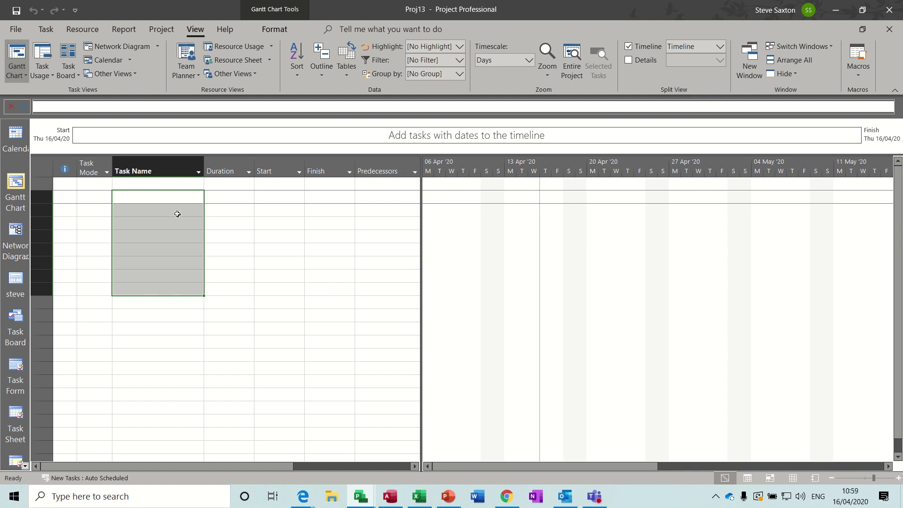
{"action": "left_click", "coordinate": [166, 184]}
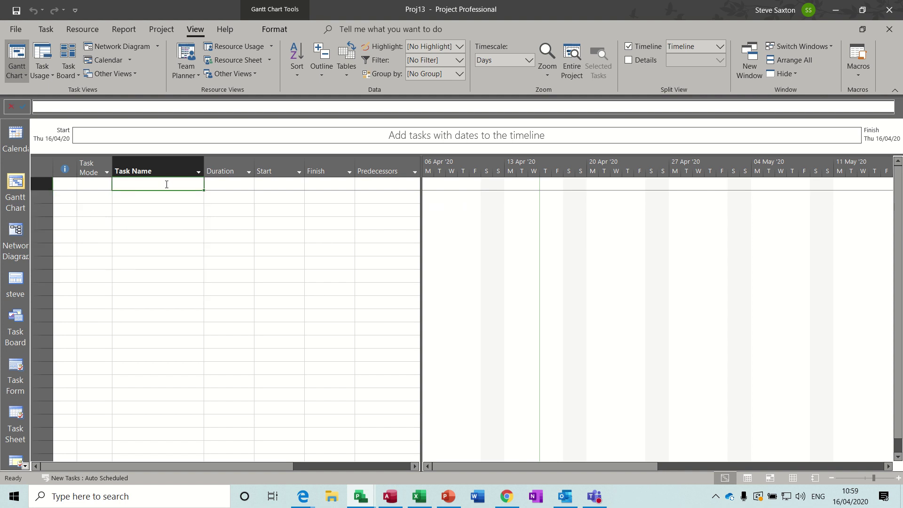
Enter task 1 'Process' with a 2-day duration, running Thu 16/04/20 to Fri 17/04/20.
{"action": "type", "text": "Tas"}
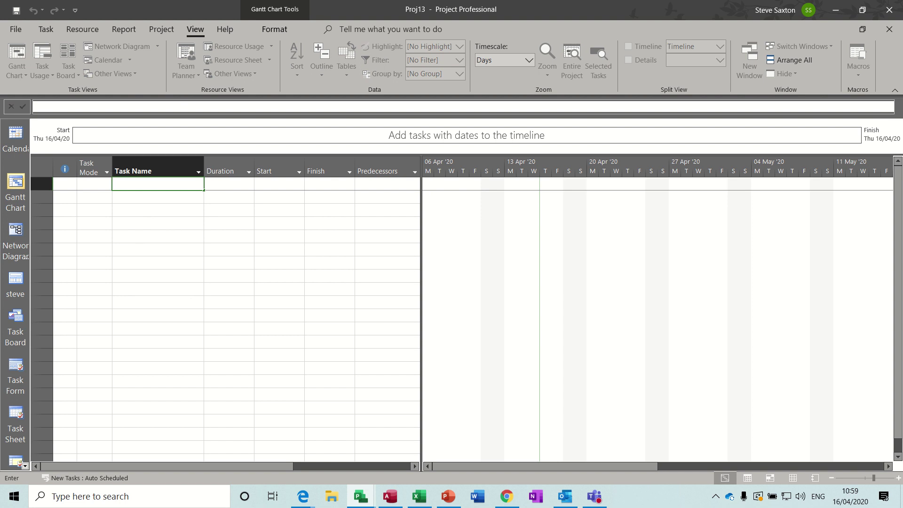
{"action": "type", "text": "Process"}
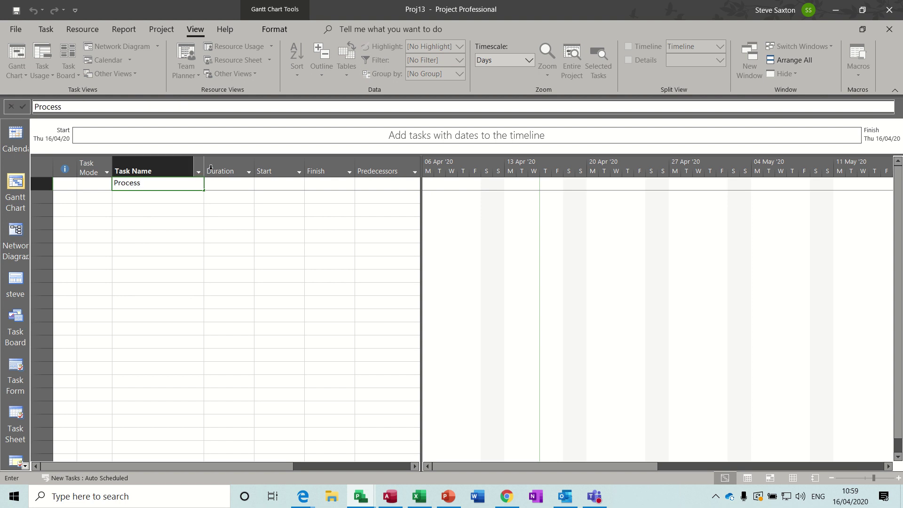
{"action": "left_click", "coordinate": [236, 185]}
{"action": "type", "text": "2"}
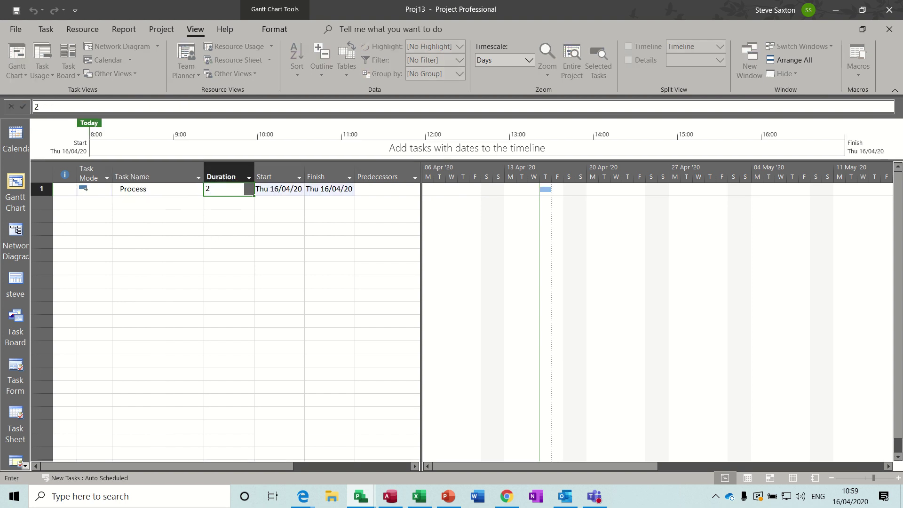
{"action": "left_click", "coordinate": [170, 202]}
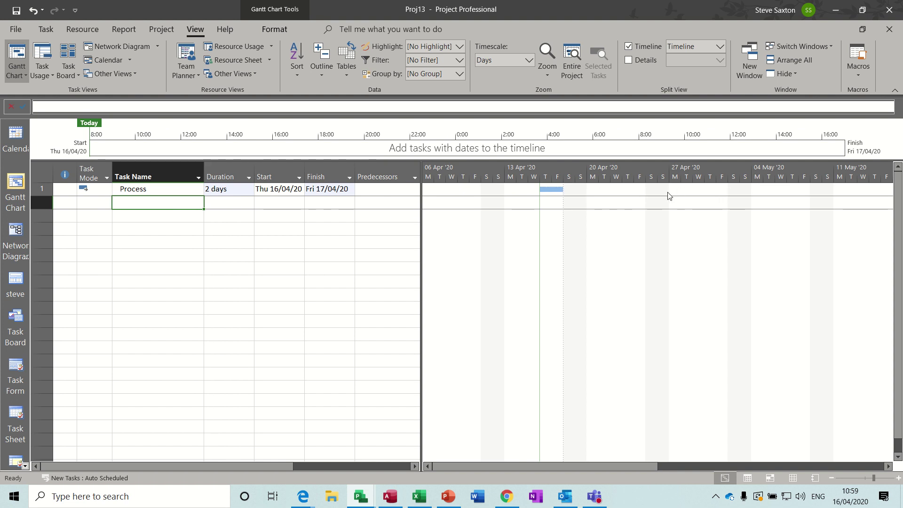
Double-click the chart area several times to open Bar Styles, closing it each time.
{"action": "double_click", "coordinate": [455, 234]}
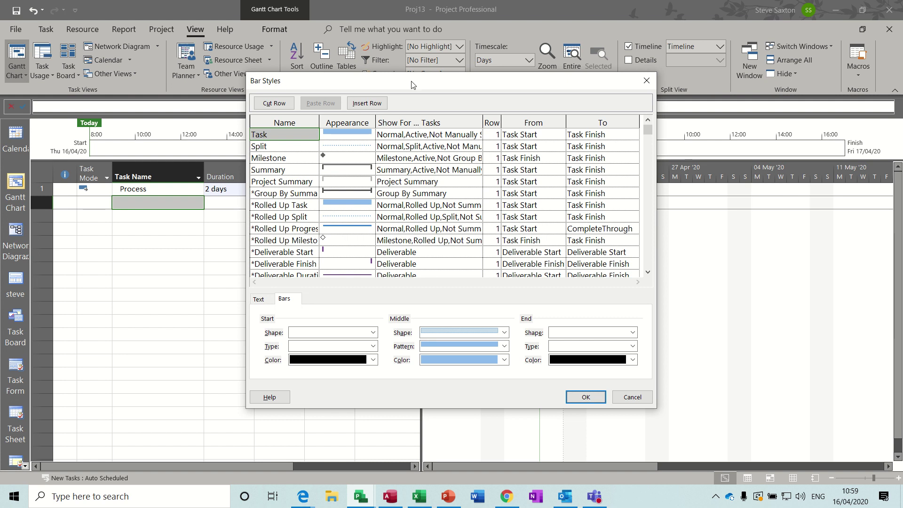
{"action": "left_click", "coordinate": [646, 80]}
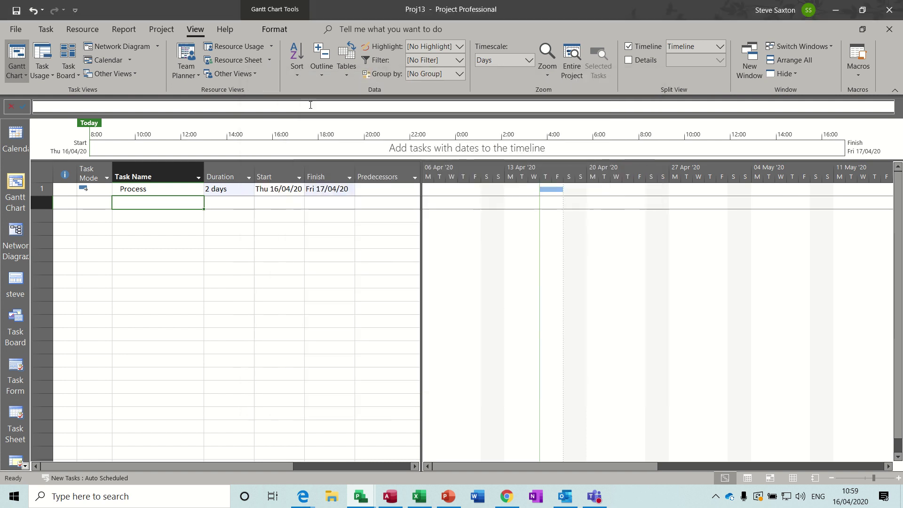
{"action": "double_click", "coordinate": [525, 250]}
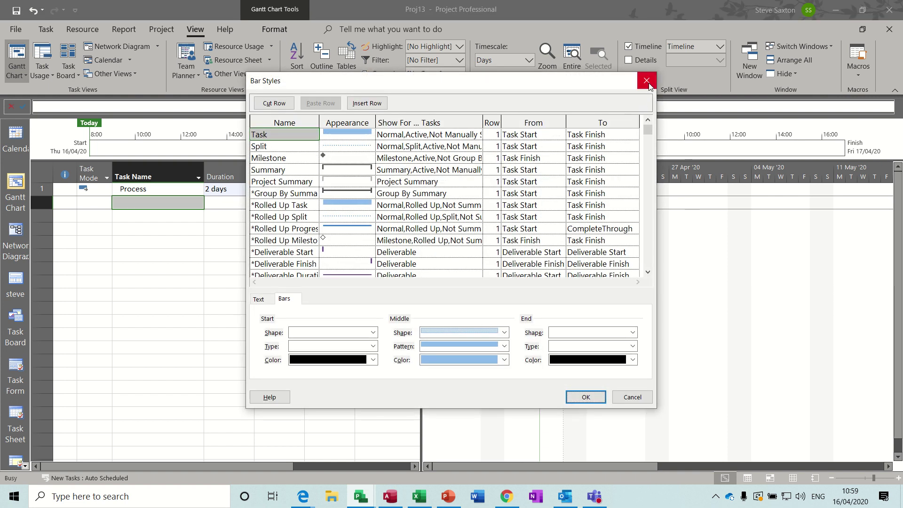
{"action": "left_click", "coordinate": [646, 80]}
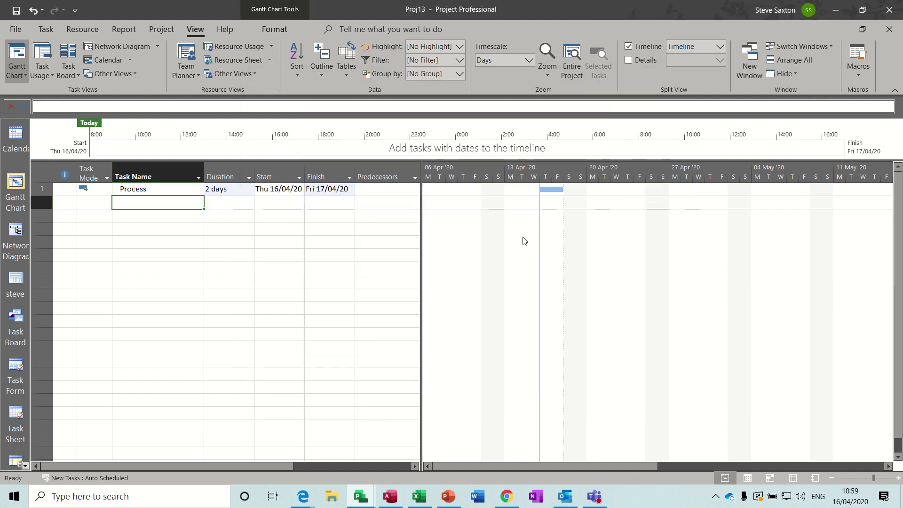
{"action": "double_click", "coordinate": [522, 238]}
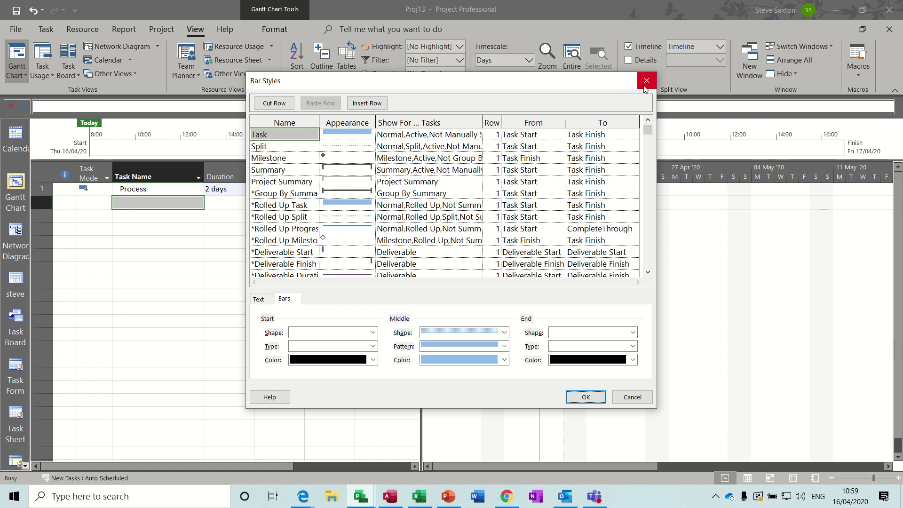
{"action": "left_click", "coordinate": [646, 82]}
Open Bar Styles from the Gantt Chart Tools Format tab's Format menu.
{"action": "left_click", "coordinate": [281, 31]}
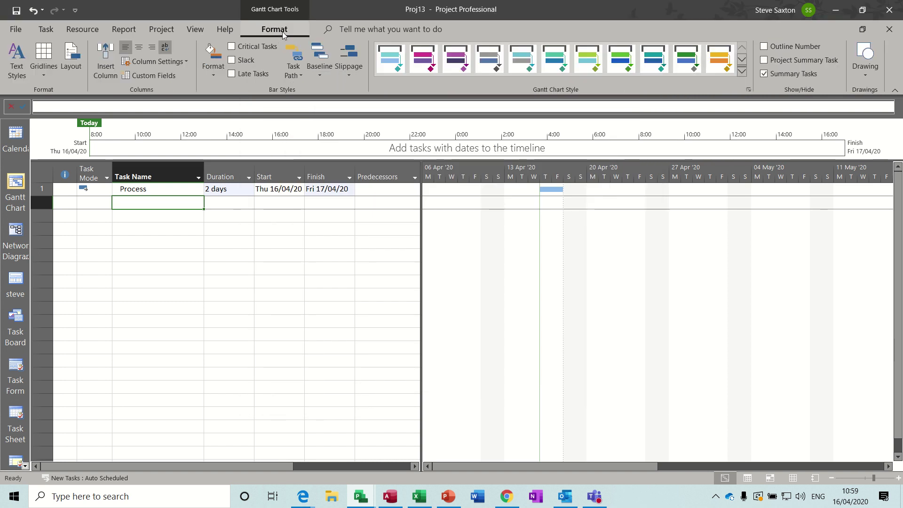
{"action": "left_click", "coordinate": [212, 70]}
{"action": "left_click", "coordinate": [238, 109]}
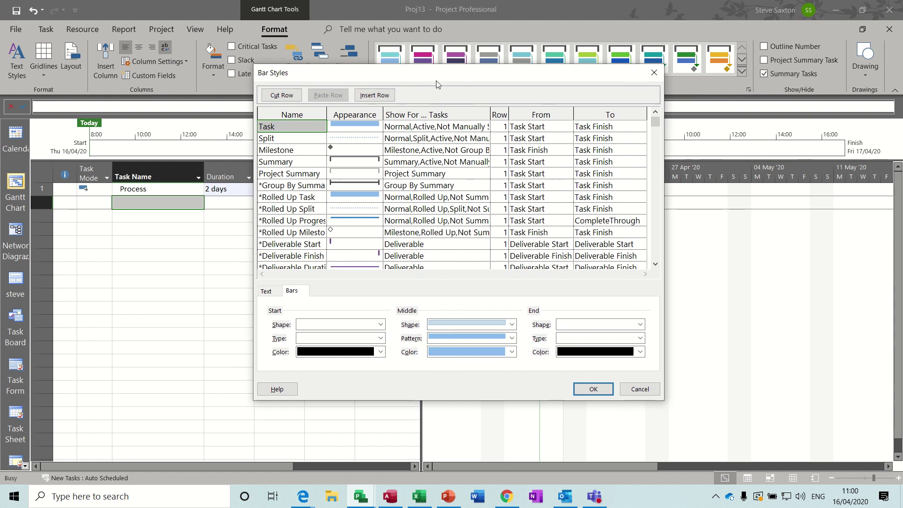
Add a new bar style row named Process in the first blank row.
{"action": "left_click", "coordinate": [637, 268]}
{"action": "left_click_drag", "start_coordinate": [637, 268], "coordinate": [637, 269]}
{"action": "left_click", "coordinate": [273, 177]}
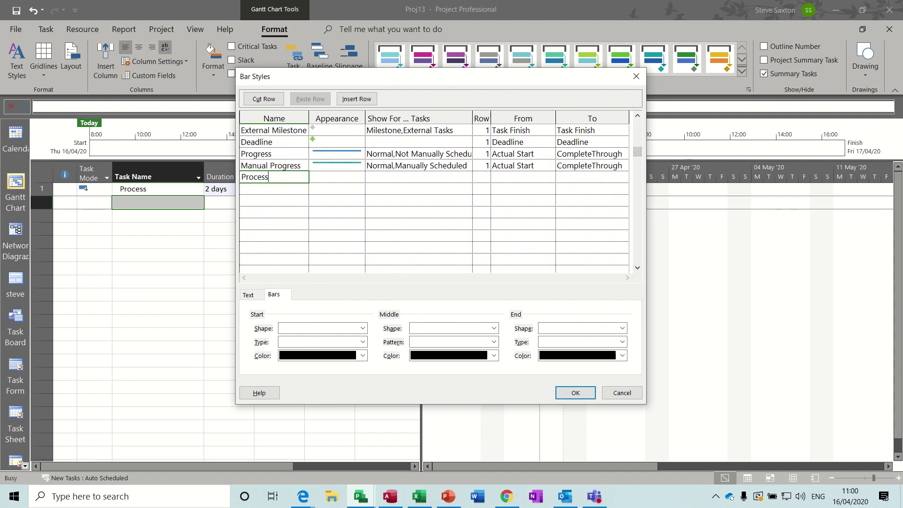
{"action": "left_click", "coordinate": [337, 180]}
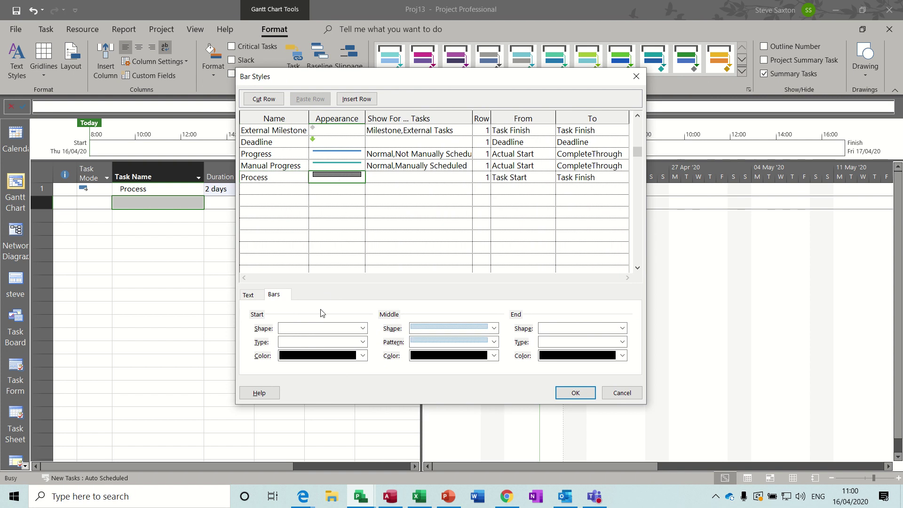
Give the Process bar a red left-triangle start and a light green middle.
{"action": "left_click", "coordinate": [362, 356]}
{"action": "left_click", "coordinate": [293, 321]}
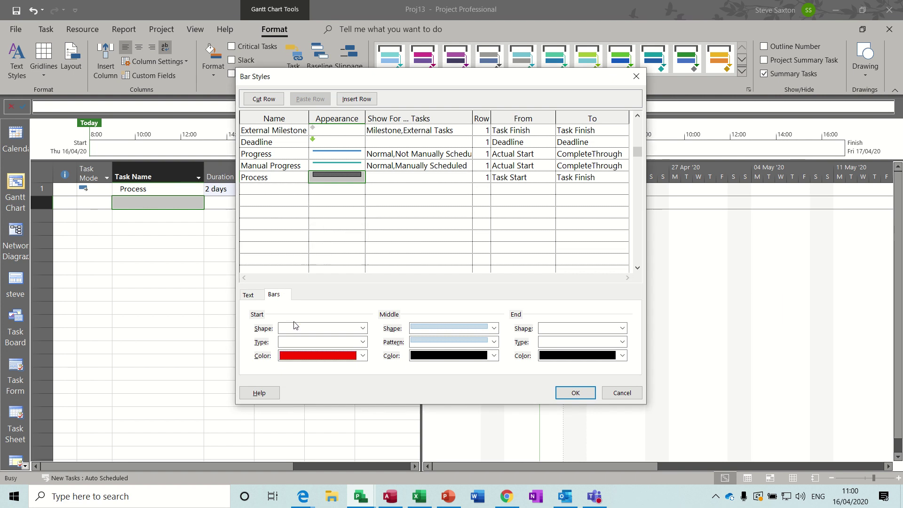
{"action": "left_click", "coordinate": [363, 327]}
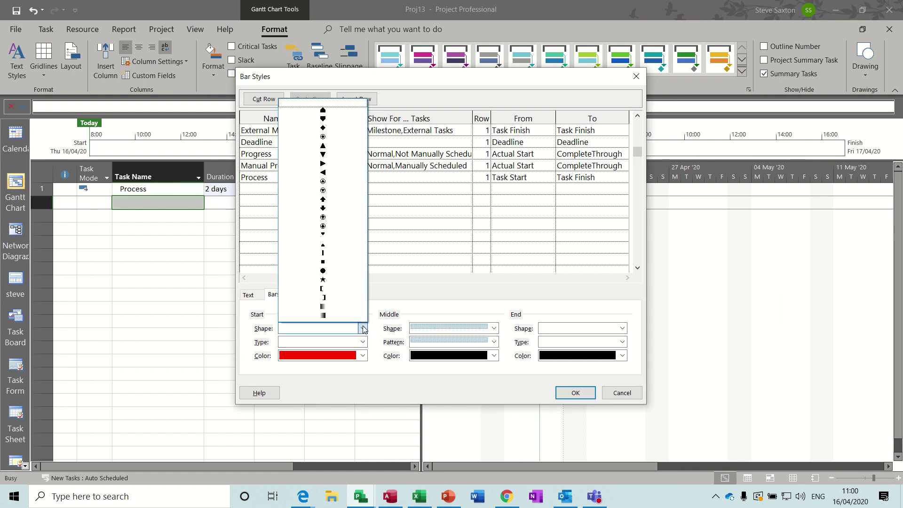
{"action": "left_click", "coordinate": [322, 173]}
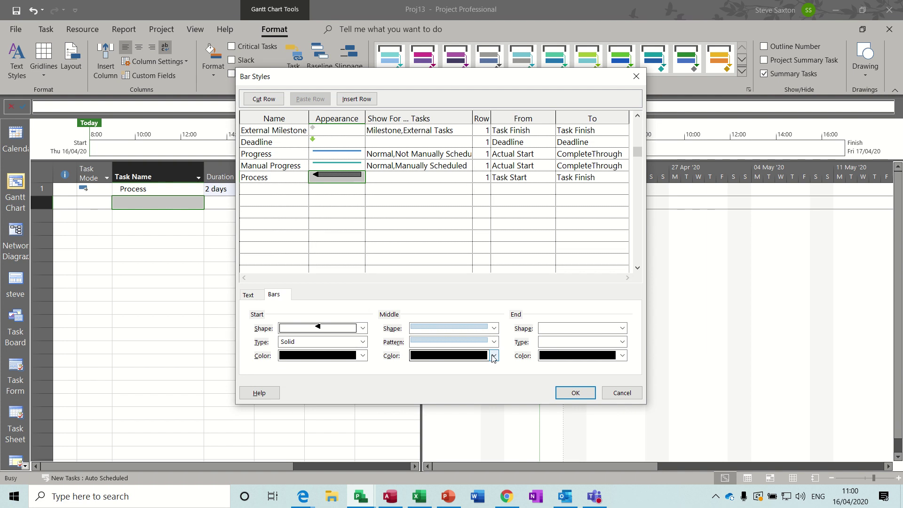
{"action": "left_click", "coordinate": [492, 356]}
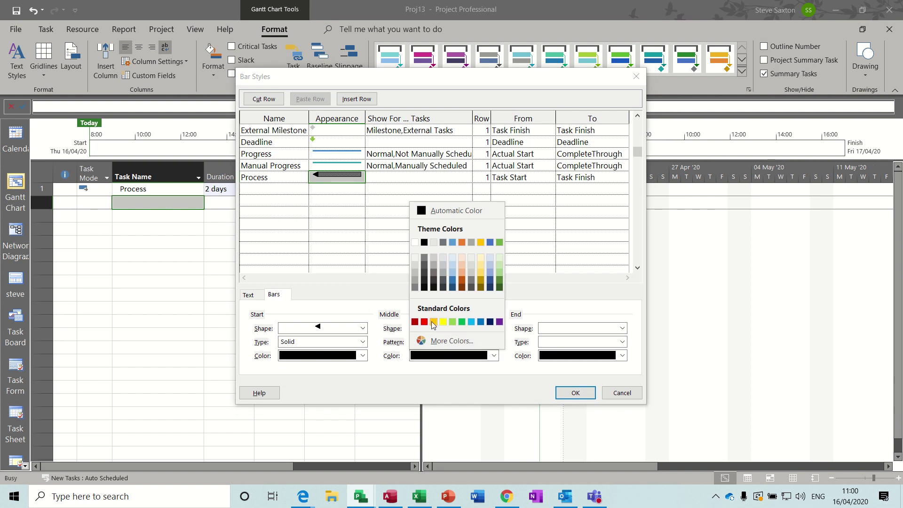
{"action": "left_click", "coordinate": [452, 322]}
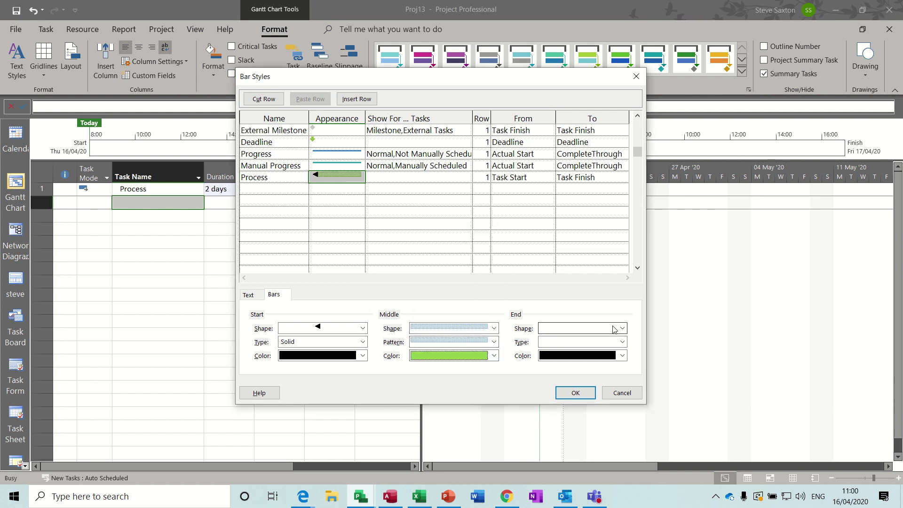
Give the Process bar a red right-triangle end and confirm the red start triangle.
{"action": "left_click", "coordinate": [621, 328]}
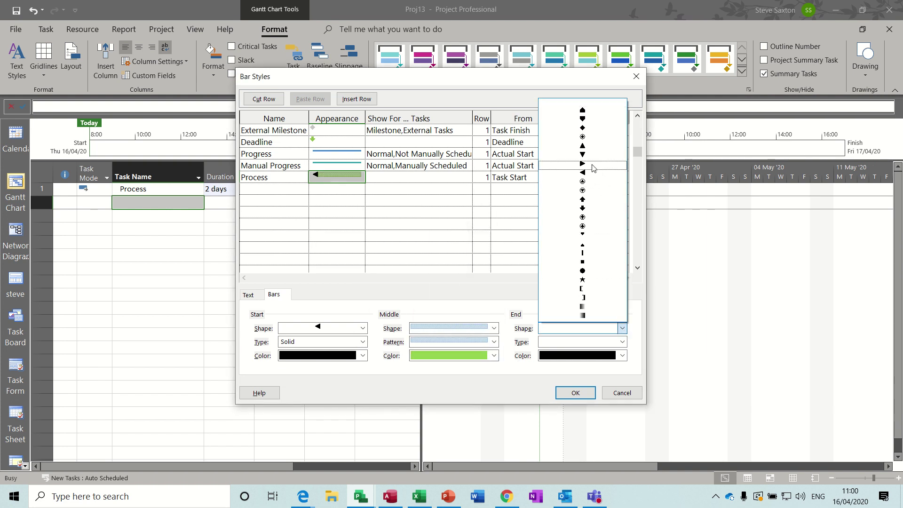
{"action": "left_click", "coordinate": [593, 165]}
{"action": "left_click", "coordinate": [621, 356]}
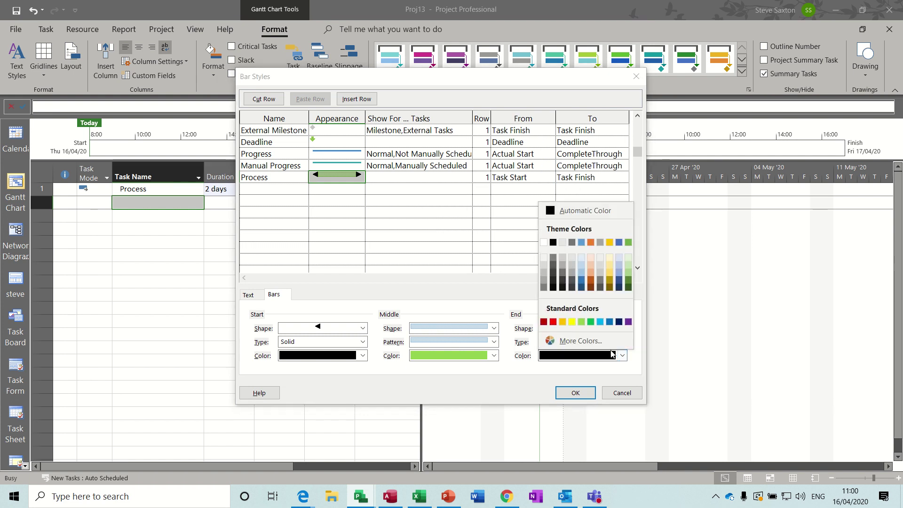
{"action": "left_click", "coordinate": [553, 321]}
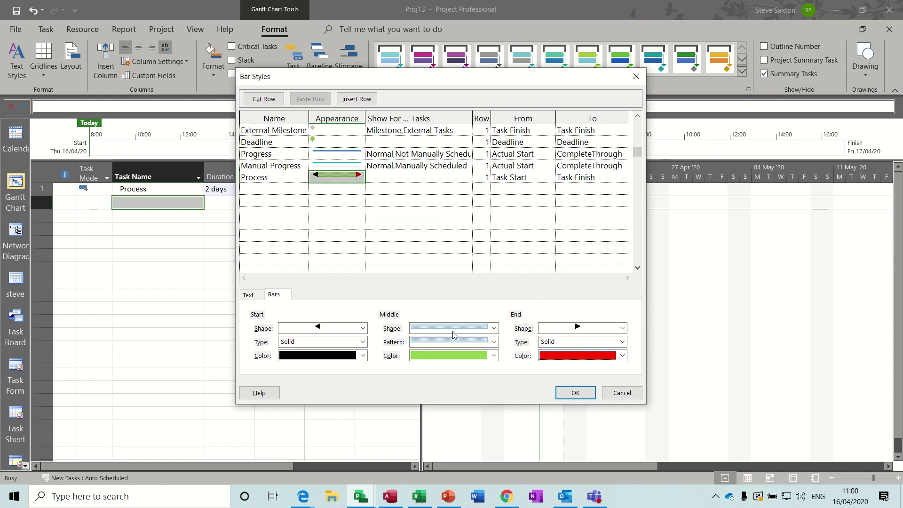
{"action": "left_click", "coordinate": [362, 355]}
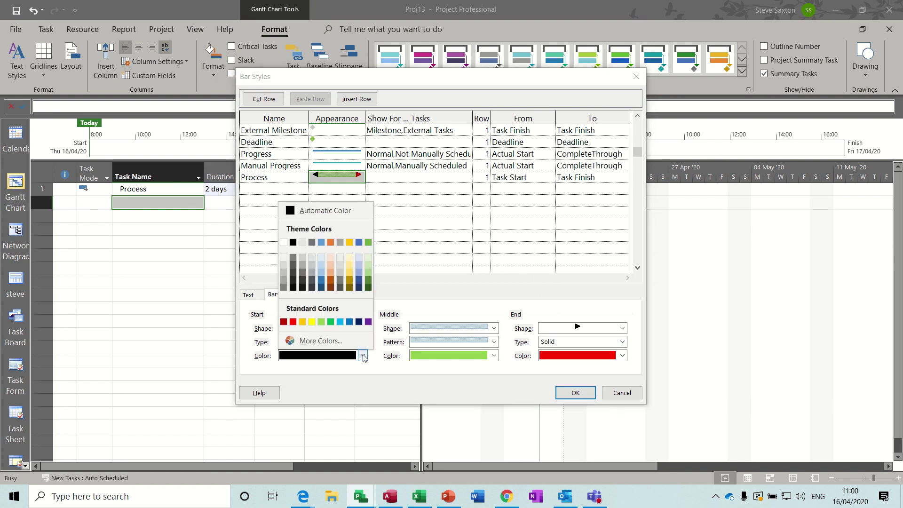
{"action": "left_click", "coordinate": [293, 322]}
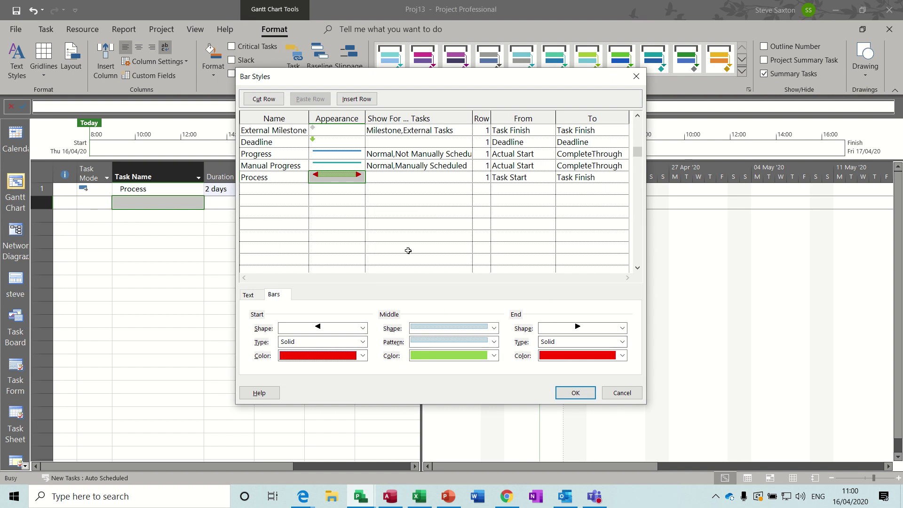
{"action": "left_click", "coordinate": [329, 188]}
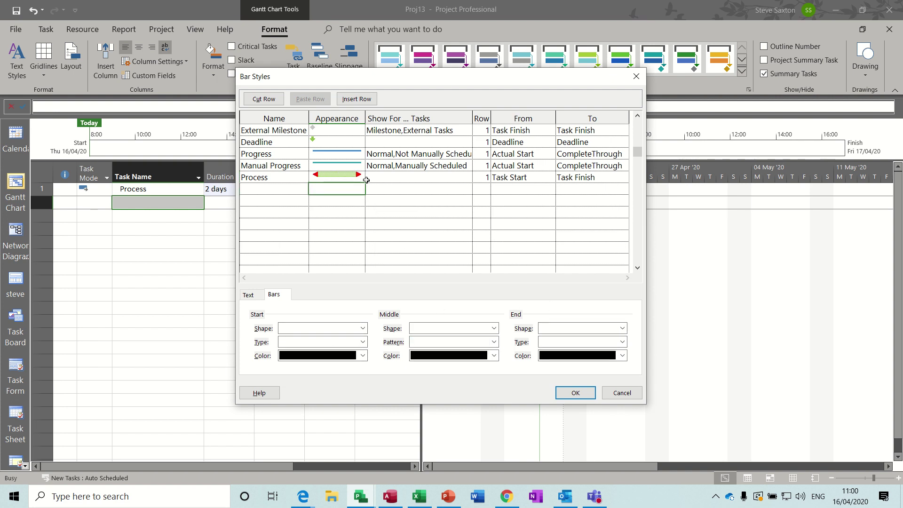
Set the Process style's Show For Tasks to Normal.
{"action": "left_click", "coordinate": [397, 180]}
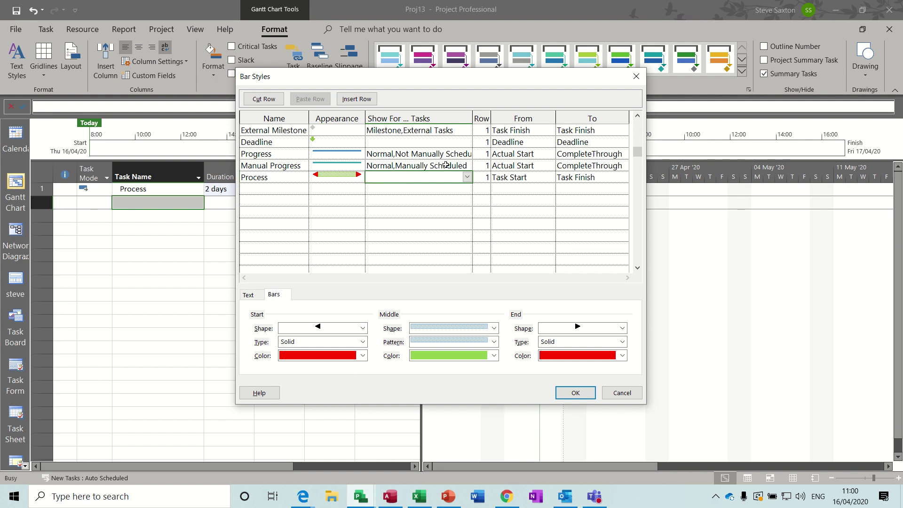
{"action": "left_click", "coordinate": [465, 180]}
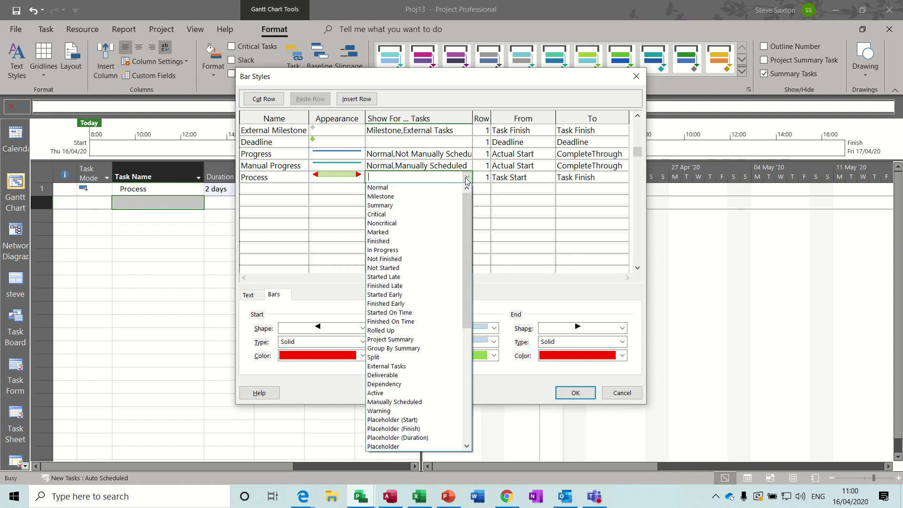
{"action": "left_click", "coordinate": [423, 187]}
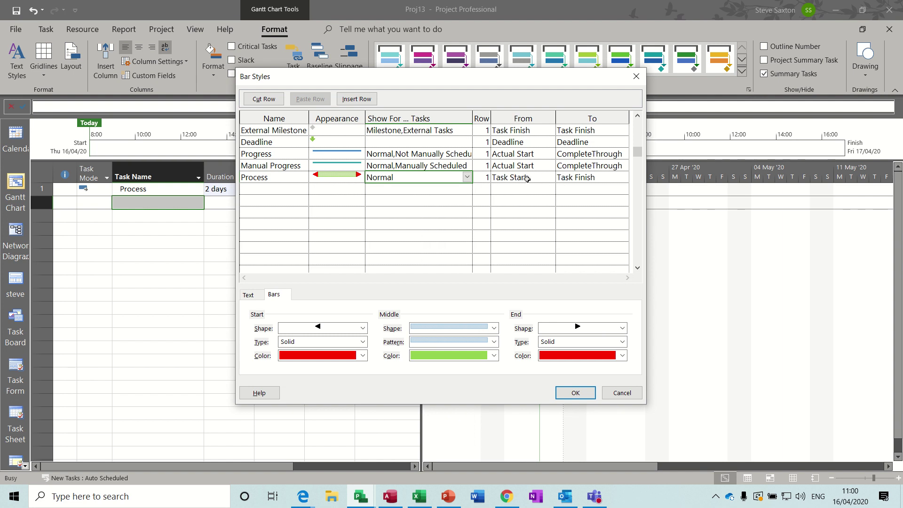
{"action": "left_click_drag", "start_coordinate": [463, 73], "coordinate": [529, 216]}
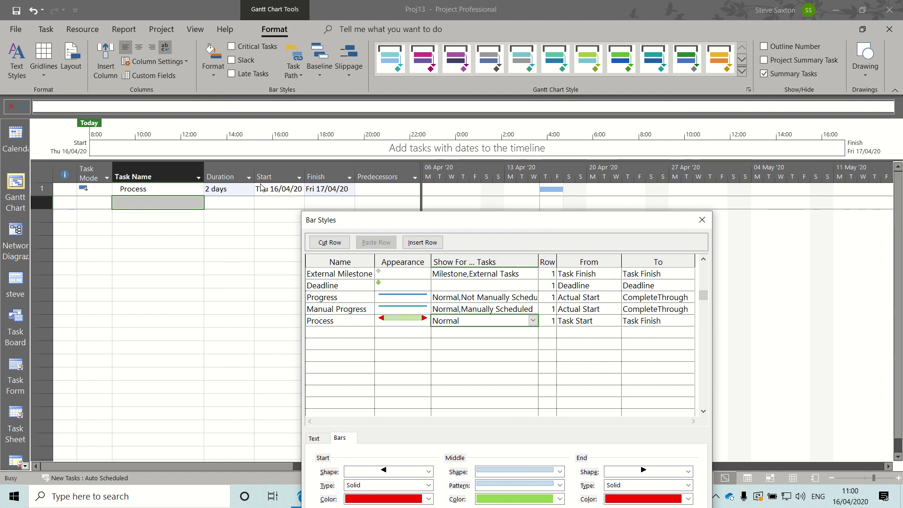
{"action": "left_click_drag", "start_coordinate": [405, 219], "coordinate": [298, 105]}
Make the Process bar run From Start1 To Finish1.
{"action": "left_click", "coordinate": [481, 207]}
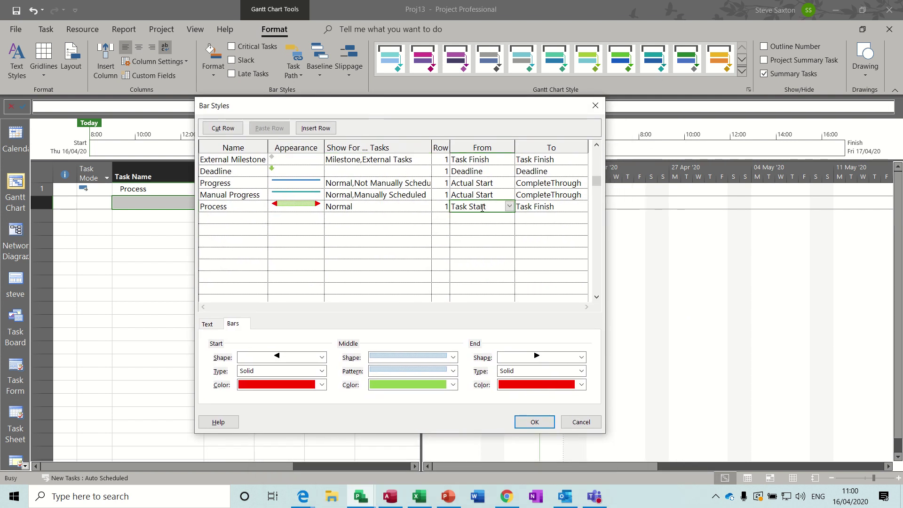
{"action": "left_click", "coordinate": [509, 207]}
{"action": "type", "text": "Scheduled Finish"}
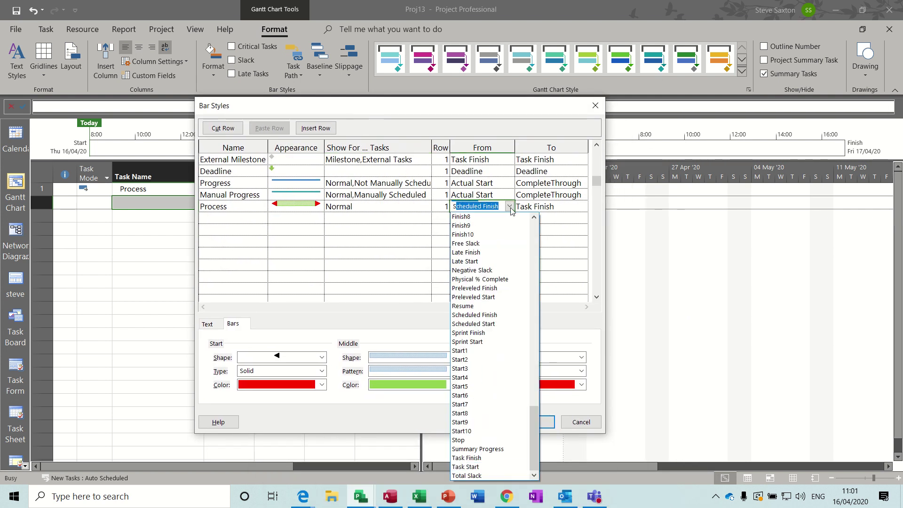
{"action": "key", "text": "Down"}
{"action": "key", "text": "Down"}
{"action": "key", "text": "Down"}
{"action": "key", "text": "Down"}
{"action": "key", "text": "Down"}
{"action": "key", "text": "Down"}
{"action": "key", "text": "Down"}
{"action": "key", "text": "Down"}
{"action": "key", "text": "Return"}
{"action": "left_click", "coordinate": [545, 207]}
{"action": "type", "text": "F"}
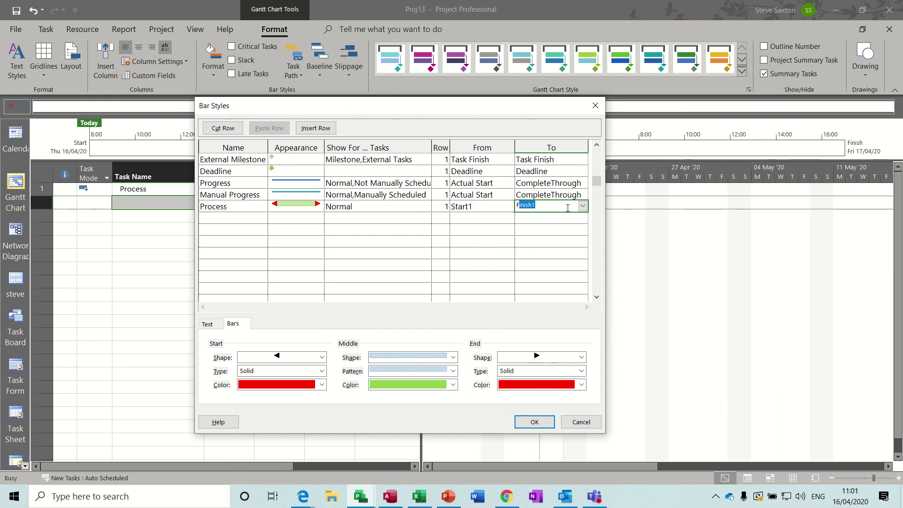
{"action": "left_click", "coordinate": [530, 219]}
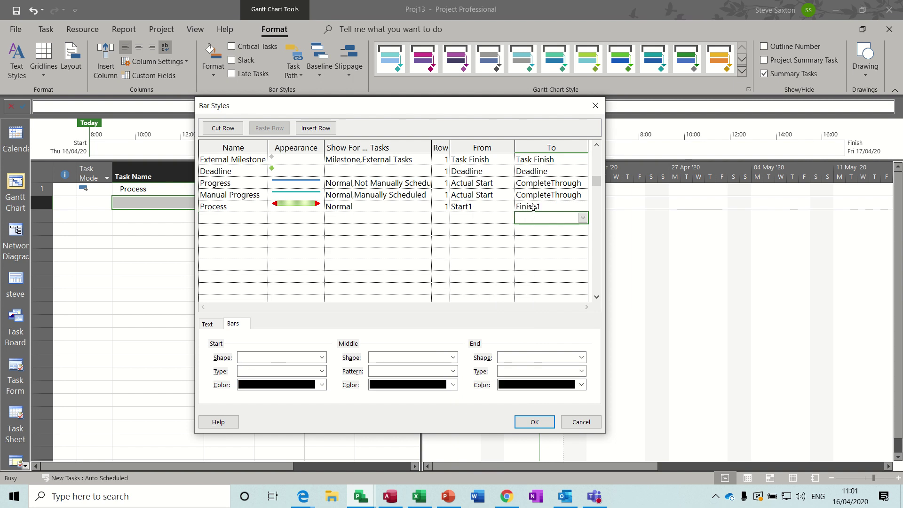
{"action": "left_click", "coordinate": [525, 207]}
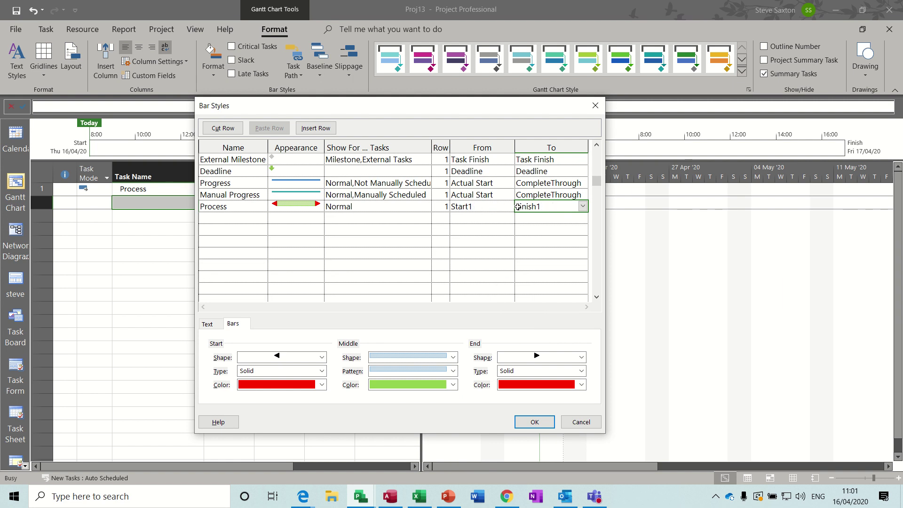
Apply the Process bar style and bring up the Set Baseline dialog.
{"action": "left_click", "coordinate": [532, 421]}
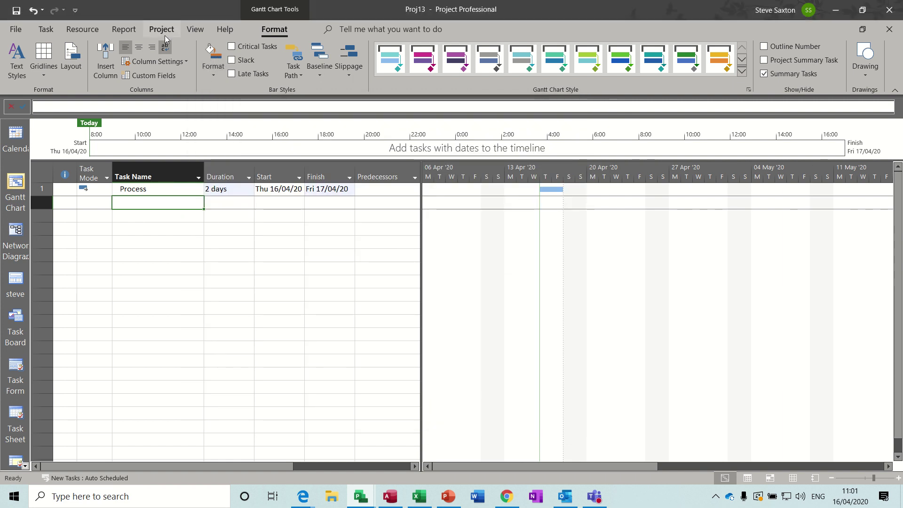
{"action": "left_click", "coordinate": [162, 29]}
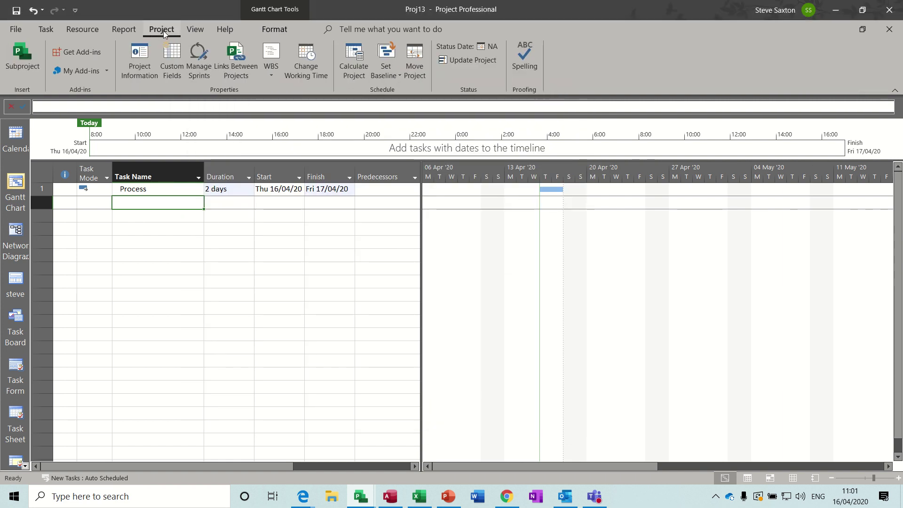
{"action": "left_click", "coordinate": [395, 74]}
{"action": "left_click", "coordinate": [412, 92]}
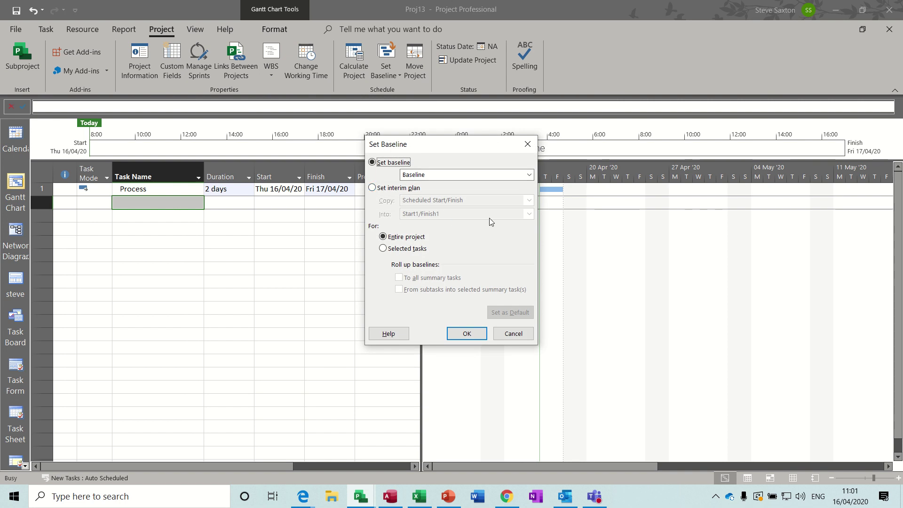
Review the Start1/Finish1 interim plan option, then save the plain Baseline for the entire project.
{"action": "left_click", "coordinate": [378, 188]}
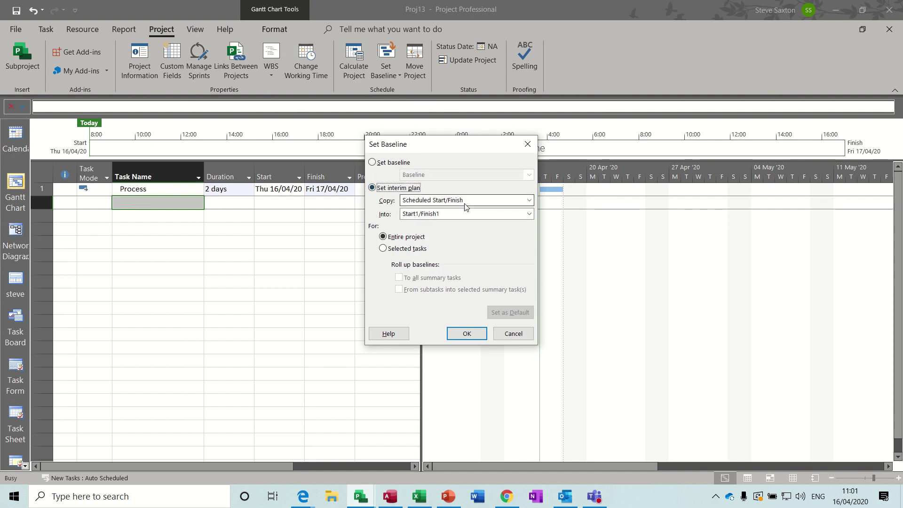
{"action": "left_click", "coordinate": [529, 214]}
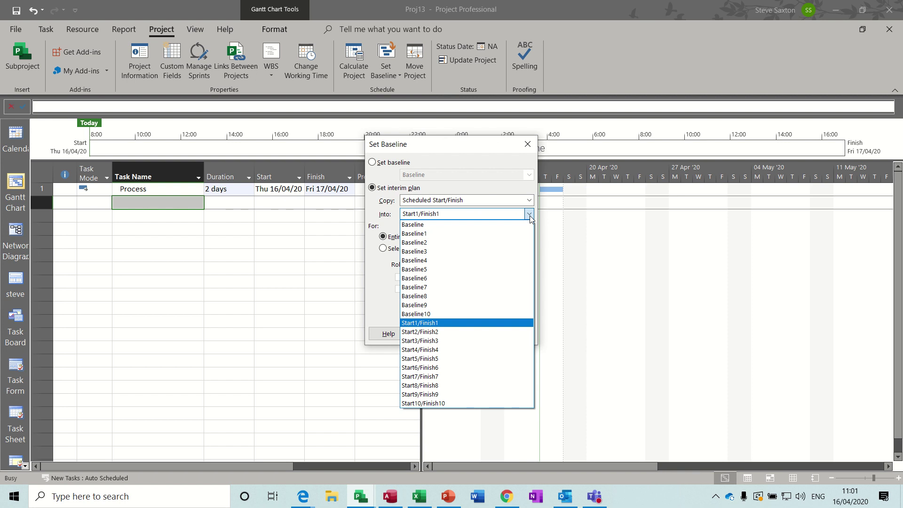
{"action": "left_click", "coordinate": [529, 214]}
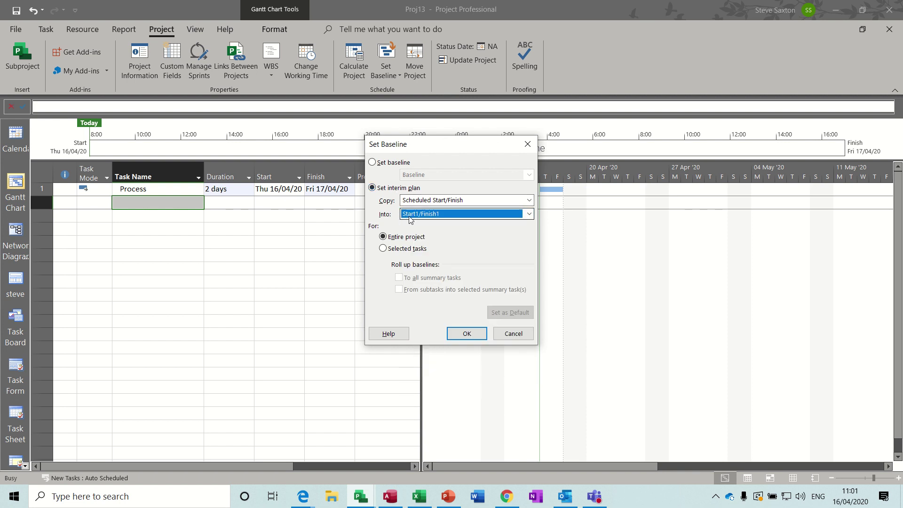
{"action": "left_click", "coordinate": [371, 162]}
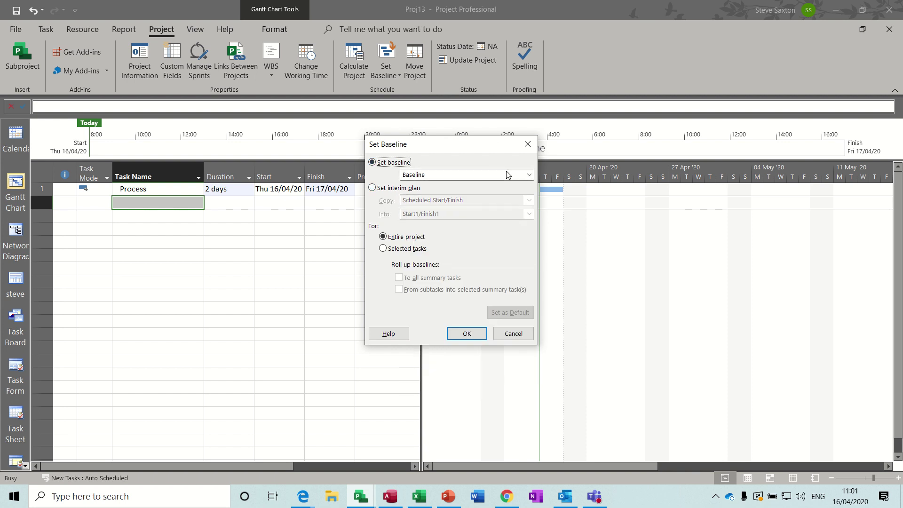
{"action": "left_click", "coordinate": [529, 175]}
{"action": "left_click", "coordinate": [448, 184]}
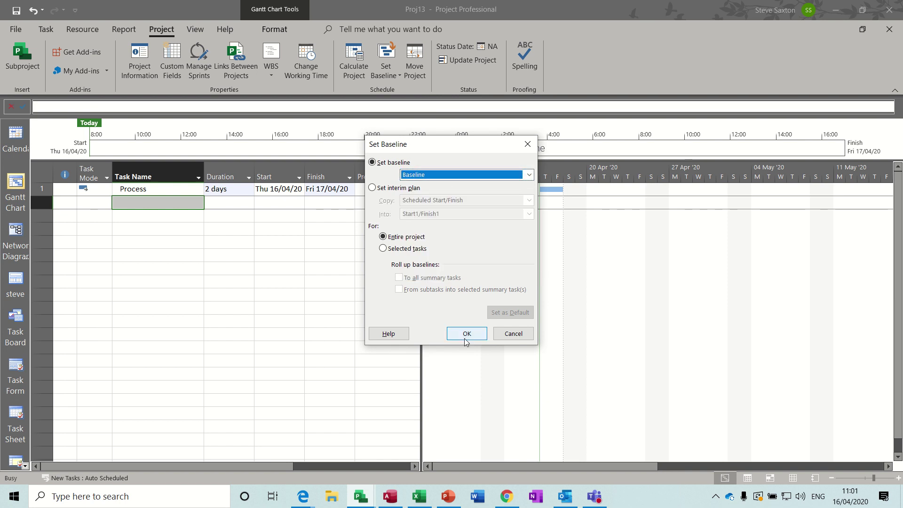
{"action": "left_click", "coordinate": [511, 333]}
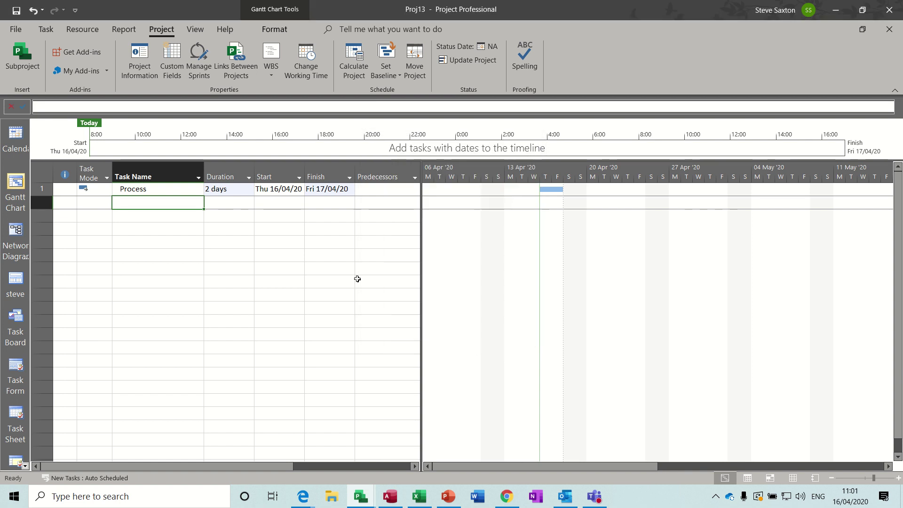
Reopen Bar Styles and add a new style row named Process1 below Process.
{"action": "double_click", "coordinate": [463, 226]}
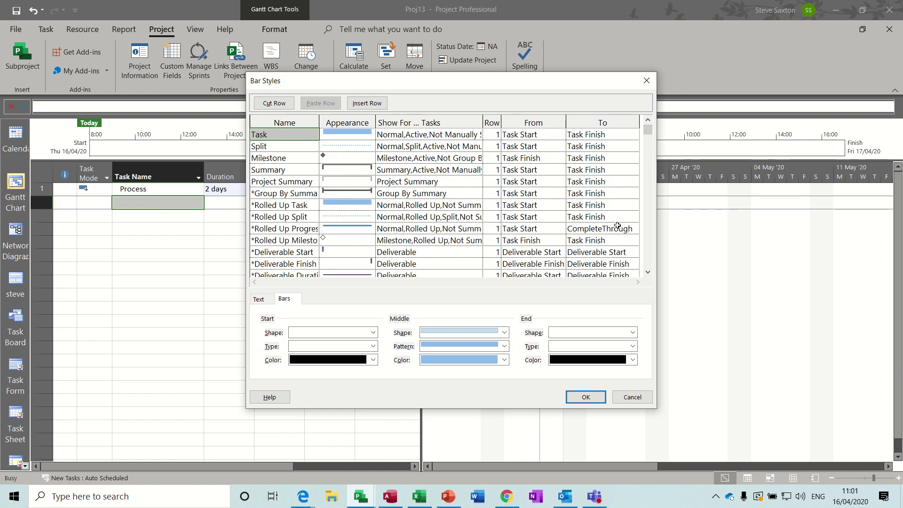
{"action": "left_click", "coordinate": [648, 273]}
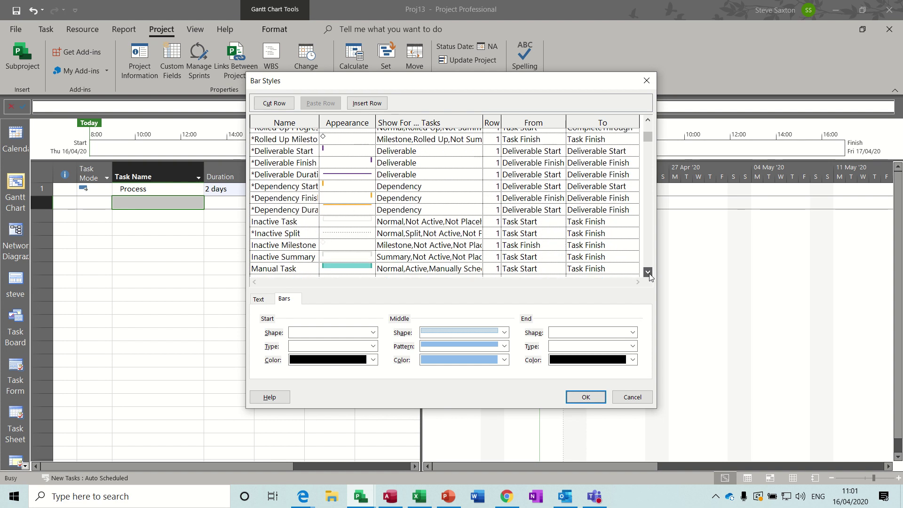
{"action": "scroll", "coordinate": [410, 216], "scroll_direction": "down", "scroll_amount": 8}
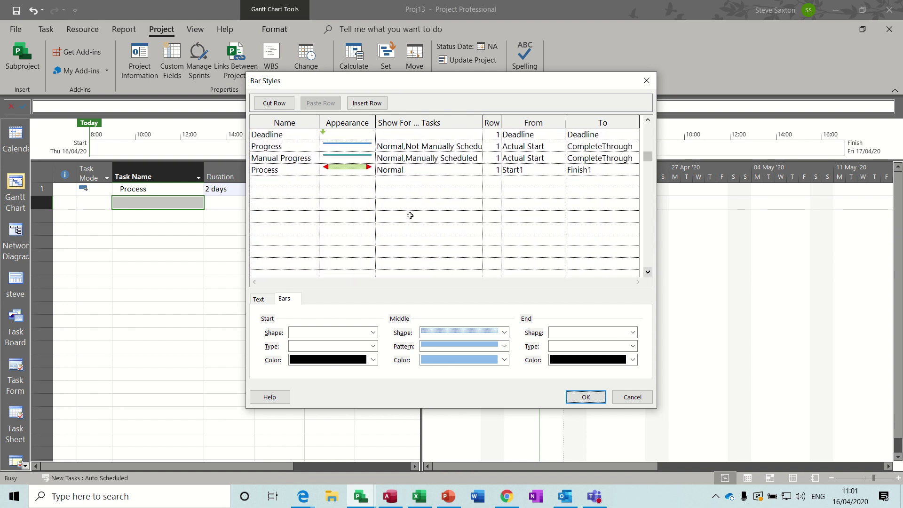
{"action": "left_click", "coordinate": [299, 180]}
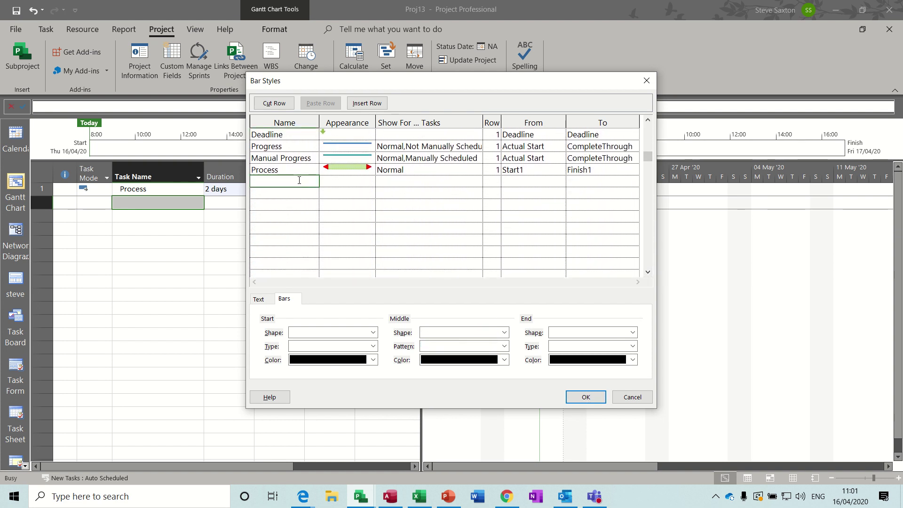
{"action": "type", "text": "Process1"}
{"action": "left_click", "coordinate": [340, 182]}
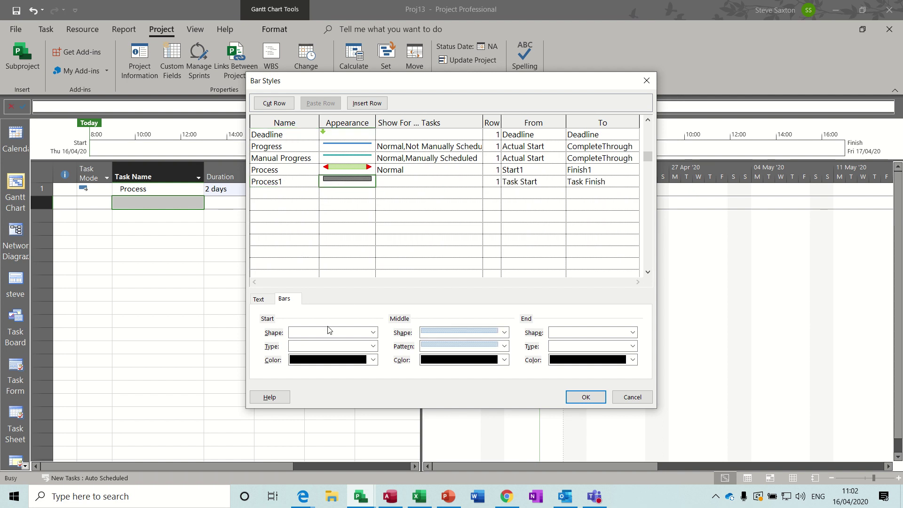
Style Process1 like Process: red left-triangle start, light green middle, red right-triangle end.
{"action": "left_click", "coordinate": [371, 332]}
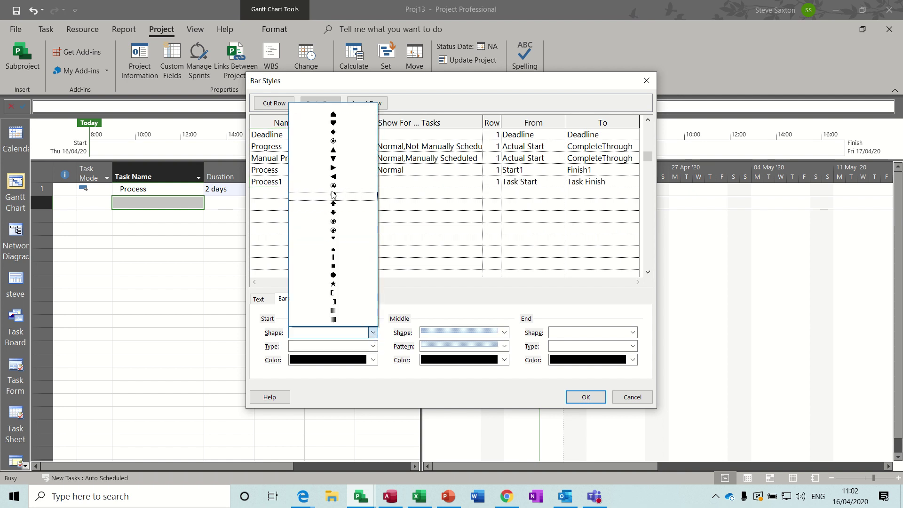
{"action": "left_click", "coordinate": [333, 176]}
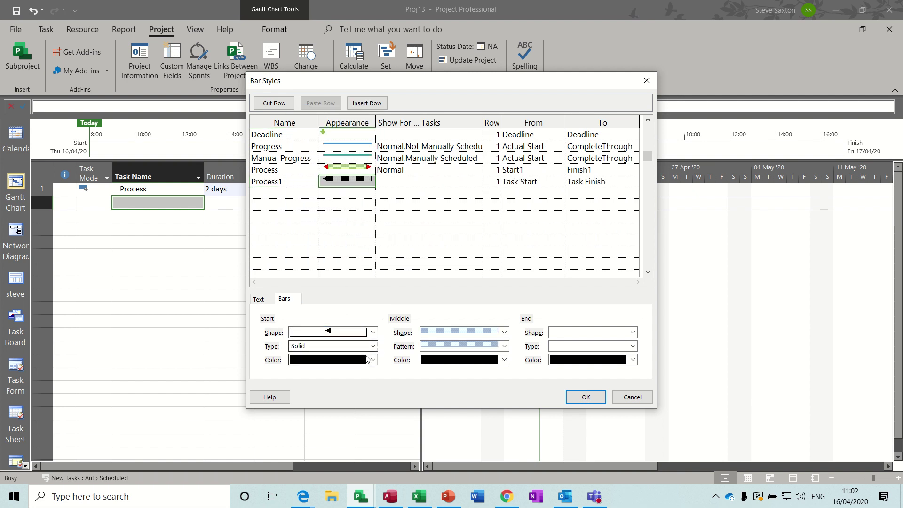
{"action": "left_click", "coordinate": [373, 359]}
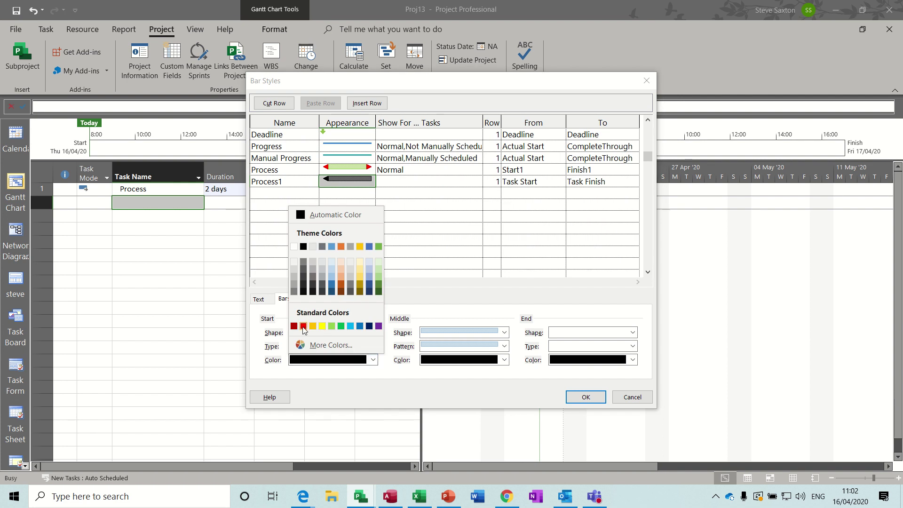
{"action": "left_click", "coordinate": [303, 326]}
{"action": "left_click", "coordinate": [504, 360]}
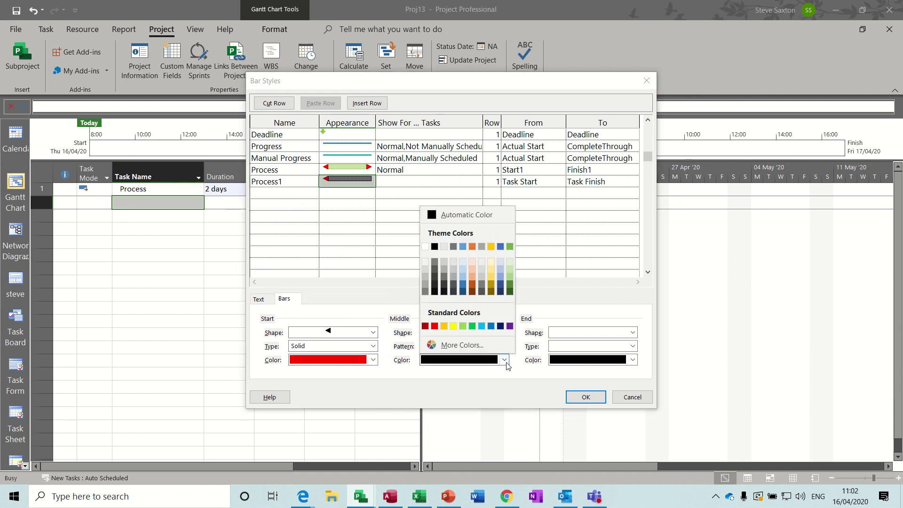
{"action": "left_click", "coordinate": [465, 326]}
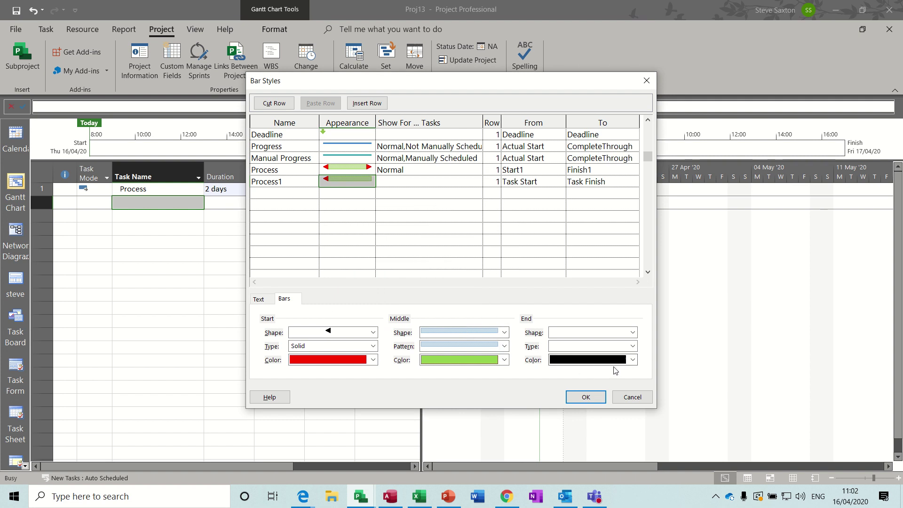
{"action": "left_click", "coordinate": [620, 365]}
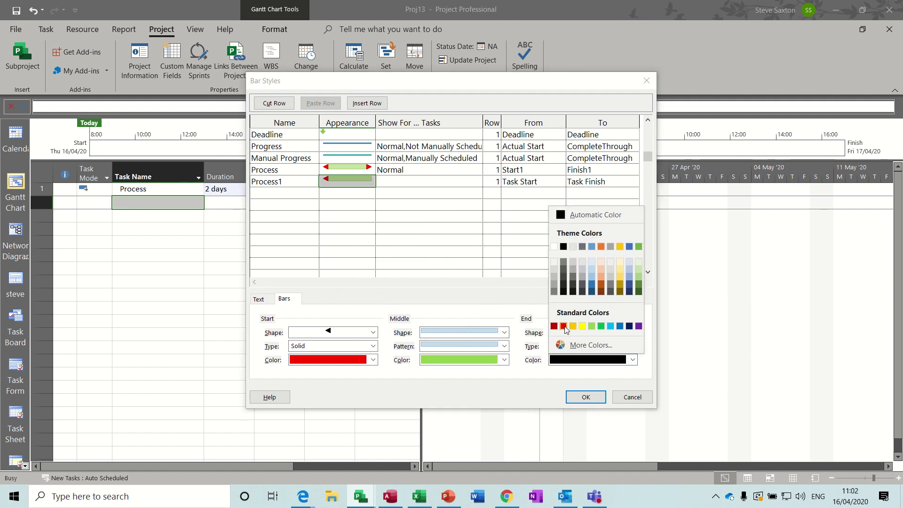
{"action": "left_click", "coordinate": [565, 325]}
{"action": "left_click", "coordinate": [633, 333]}
{"action": "left_click", "coordinate": [601, 172]}
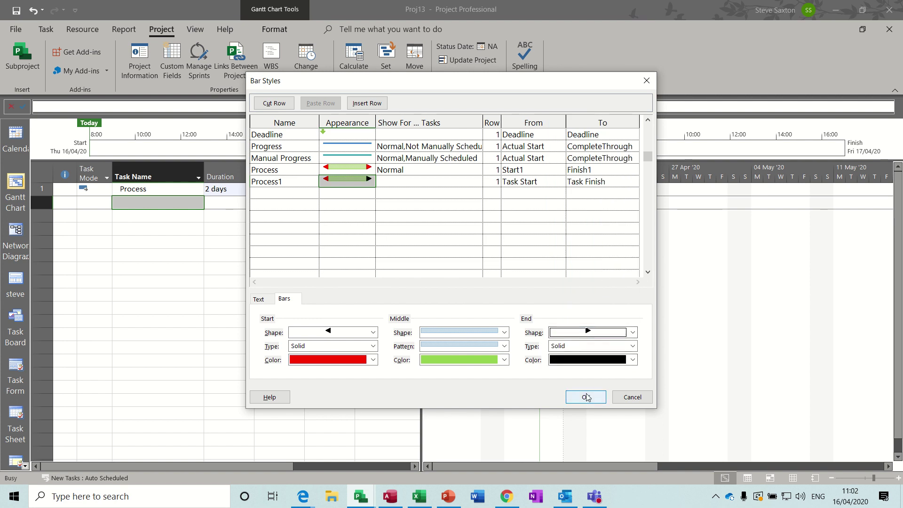
Set Process1 to Normal tasks, From Start2 To Finish2, and apply with OK.
{"action": "left_click", "coordinate": [412, 184]}
{"action": "type", "text": "Normal"}
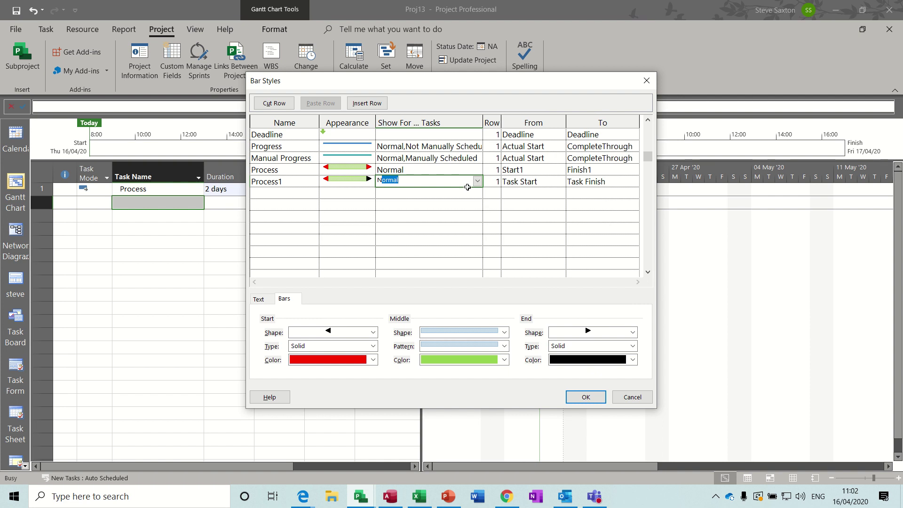
{"action": "left_click", "coordinate": [529, 181]}
{"action": "left_click", "coordinate": [561, 186]}
{"action": "type", "text": "Scheduled Finish"}
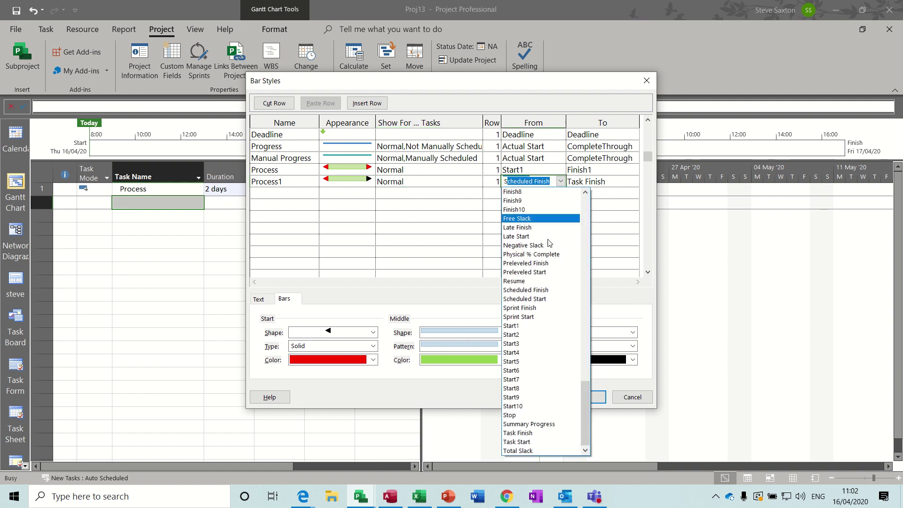
{"action": "left_click", "coordinate": [523, 334]}
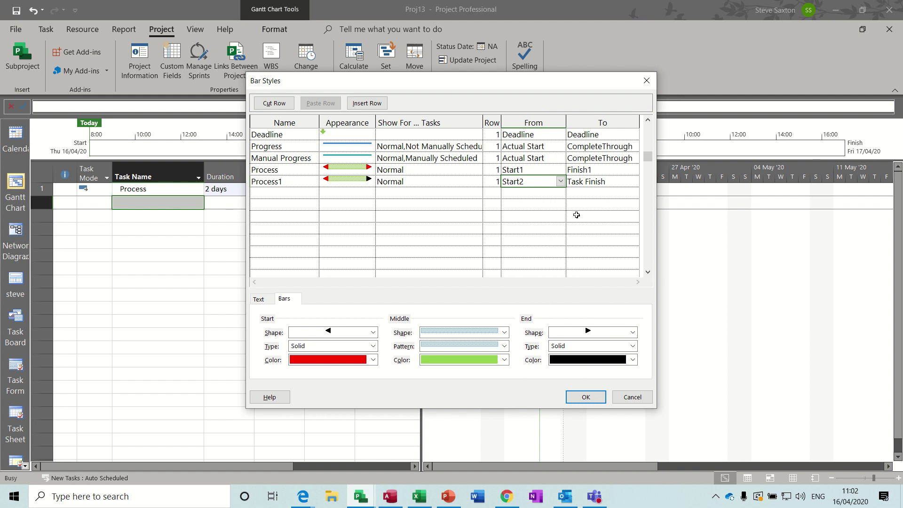
{"action": "left_click", "coordinate": [589, 183]}
{"action": "type", "text": "F"}
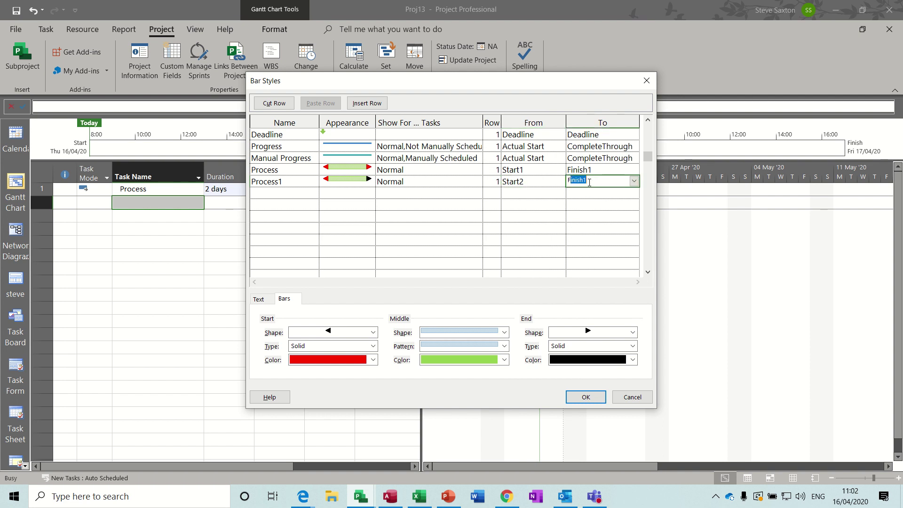
{"action": "left_click", "coordinate": [633, 182]}
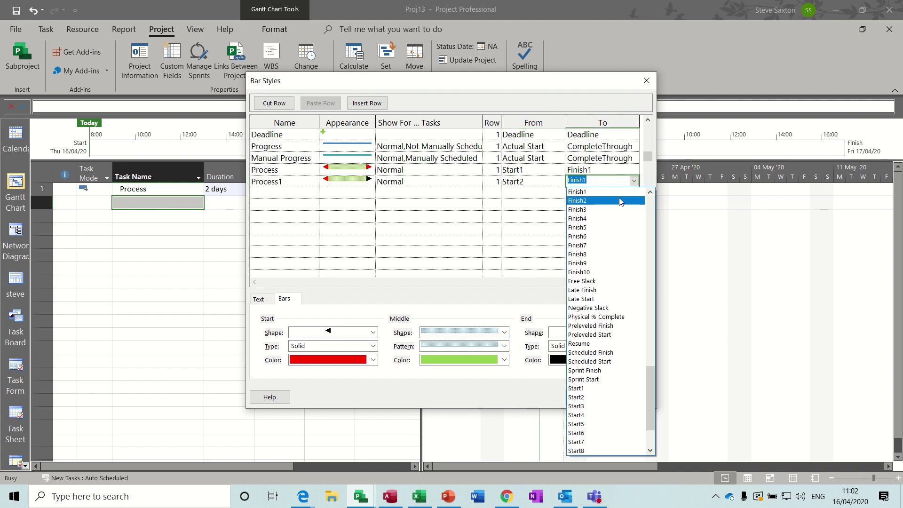
{"action": "left_click", "coordinate": [618, 202]}
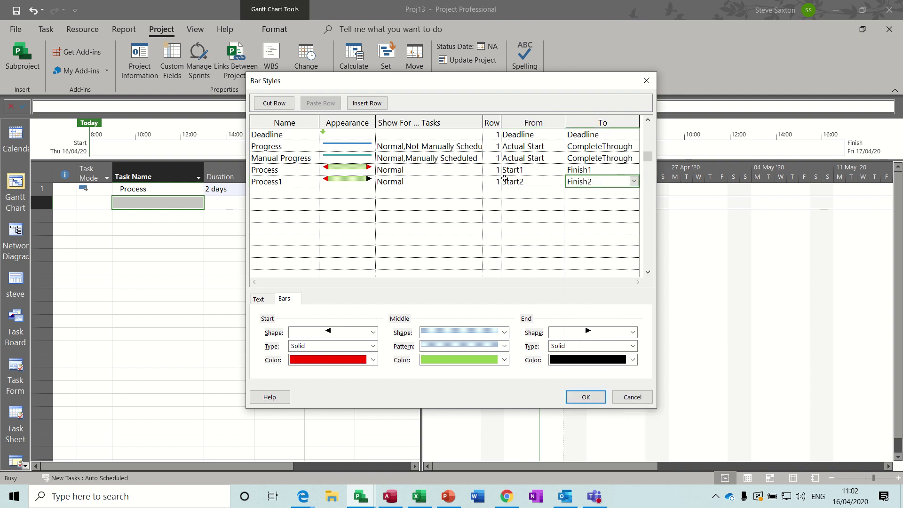
{"action": "left_click", "coordinate": [583, 397]}
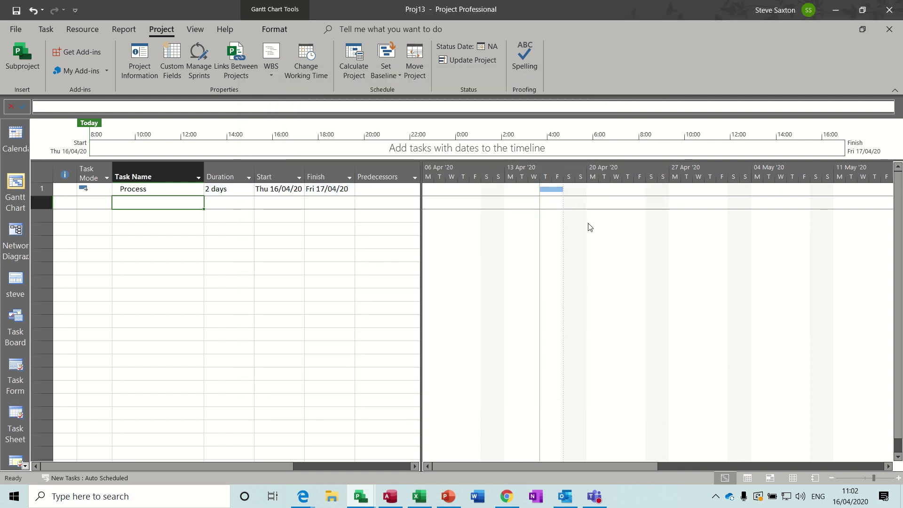
Widen the task table and insert Start1 and Finish1 columns before Predecessors.
{"action": "left_click_drag", "start_coordinate": [420, 249], "coordinate": [674, 240]}
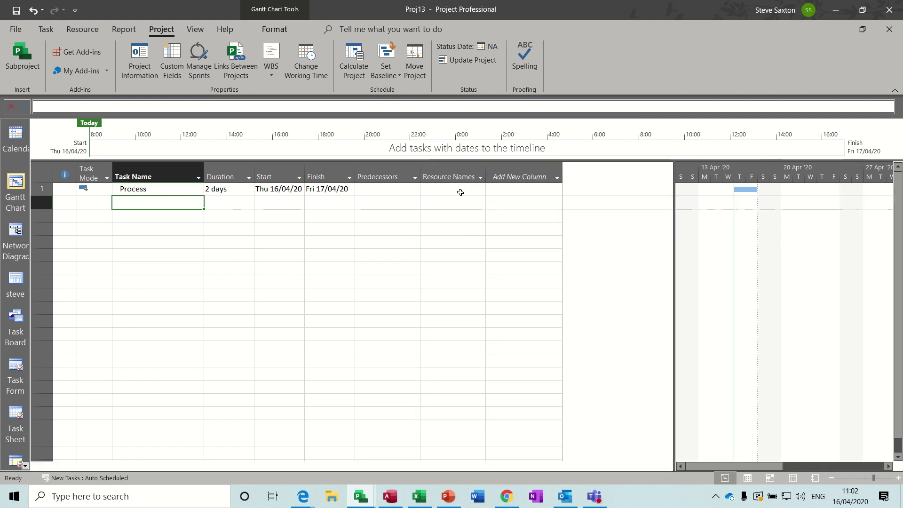
{"action": "right_click", "coordinate": [376, 173]}
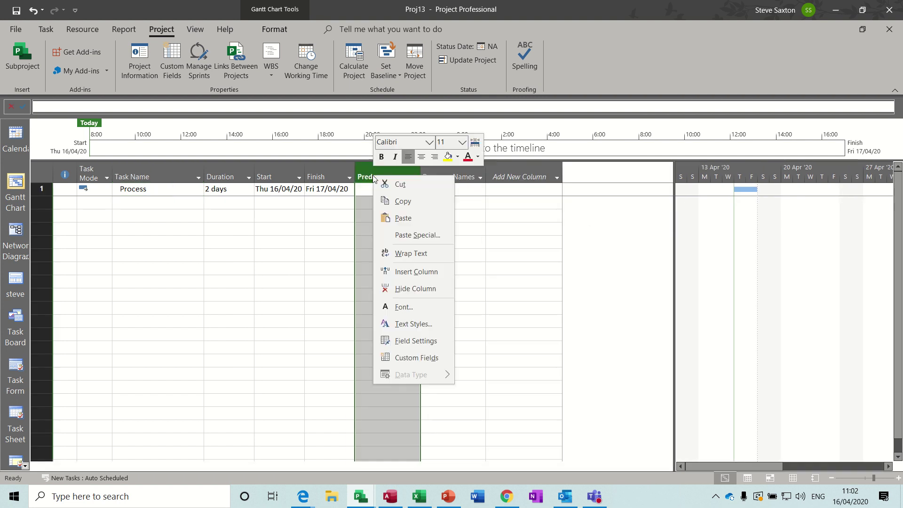
{"action": "left_click", "coordinate": [398, 274]}
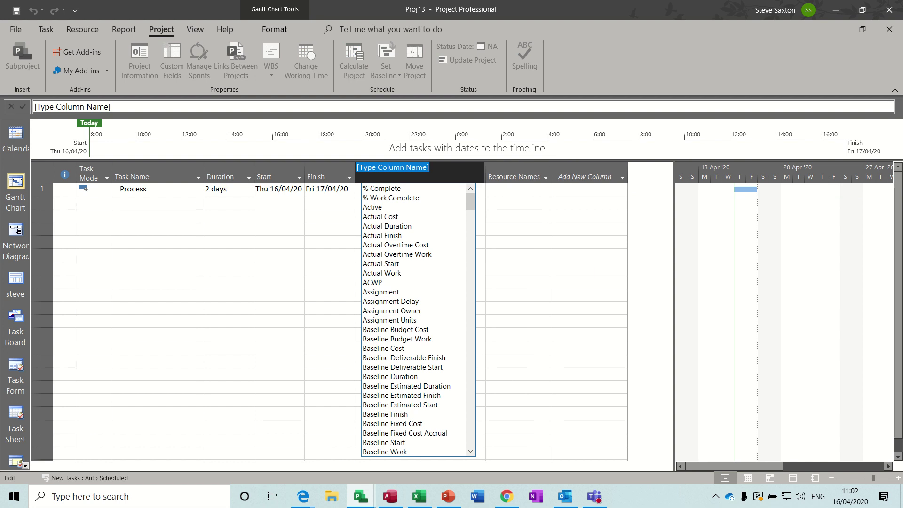
{"action": "type", "text": "scheduled Duration"}
{"action": "left_click", "coordinate": [369, 303]}
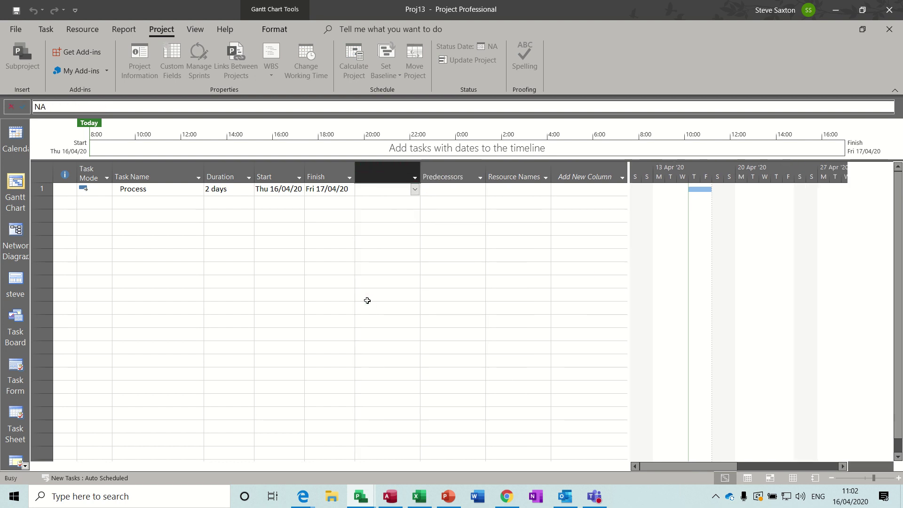
{"action": "right_click", "coordinate": [437, 174]}
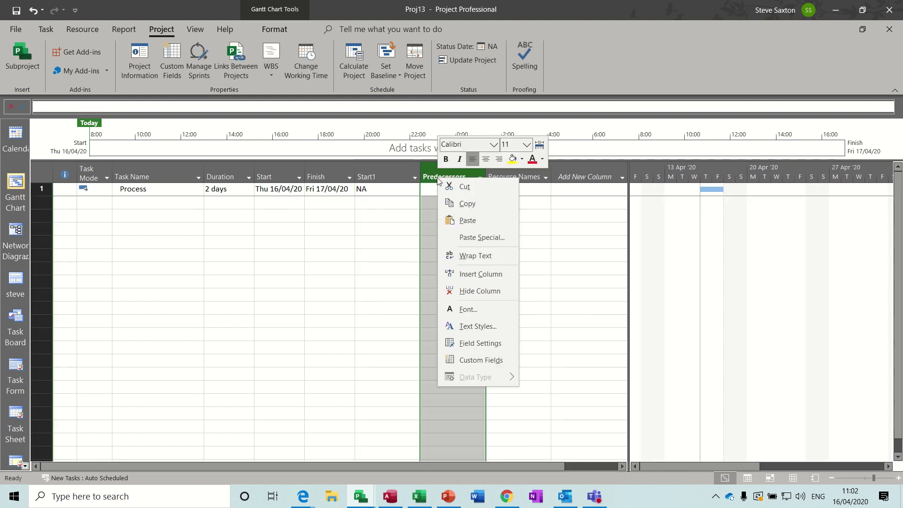
{"action": "left_click", "coordinate": [479, 273]}
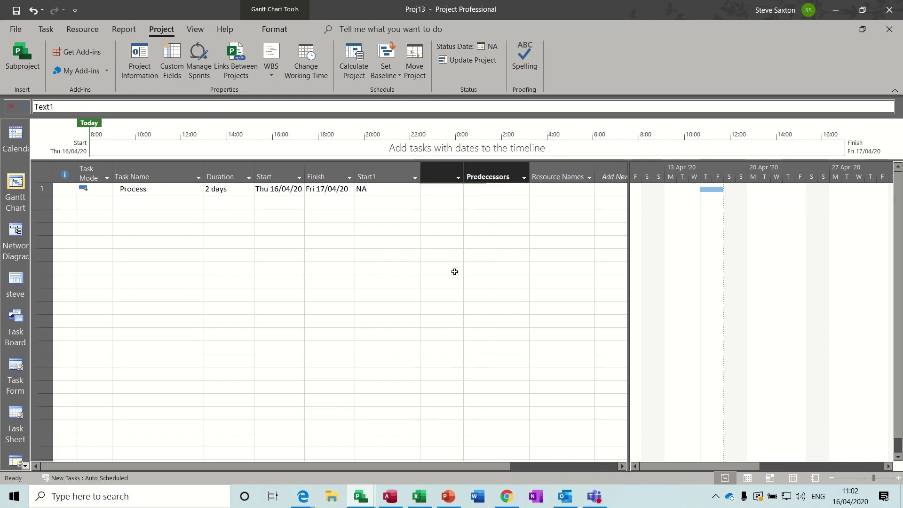
{"action": "type", "text": "finish"}
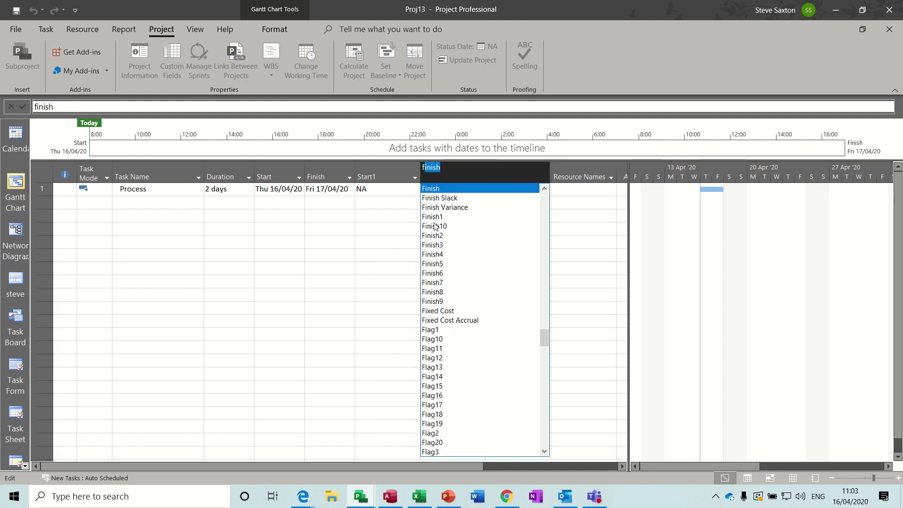
{"action": "left_click", "coordinate": [433, 218]}
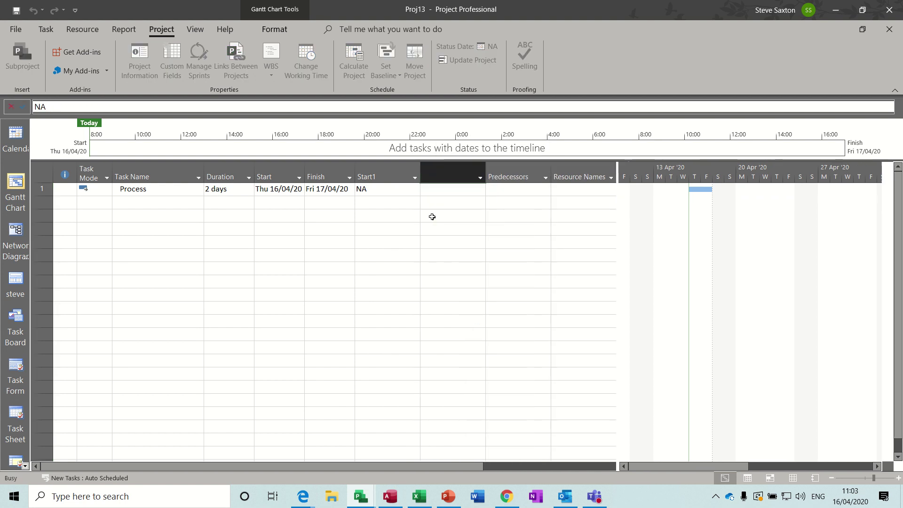
Insert Start2 and Finish2 columns before Predecessors.
{"action": "right_click", "coordinate": [507, 170]}
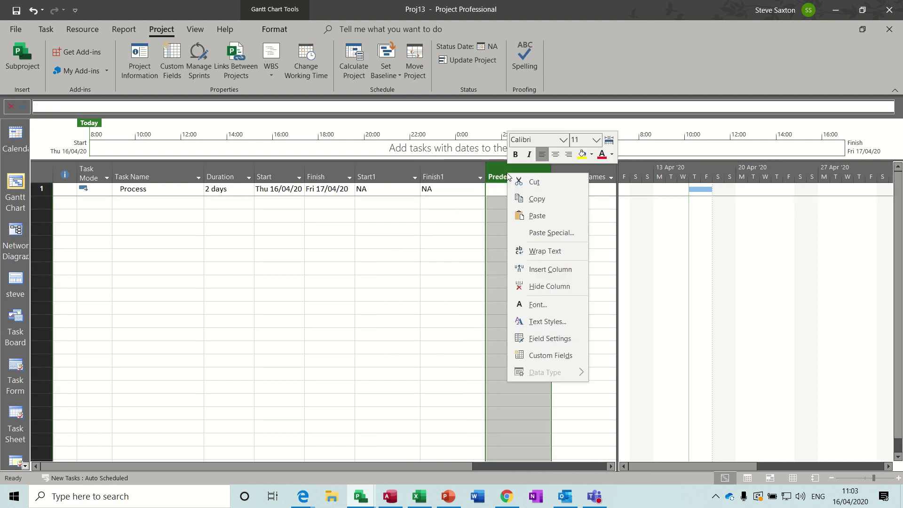
{"action": "left_click", "coordinate": [526, 268]}
{"action": "type", "text": "scheduled Duration"}
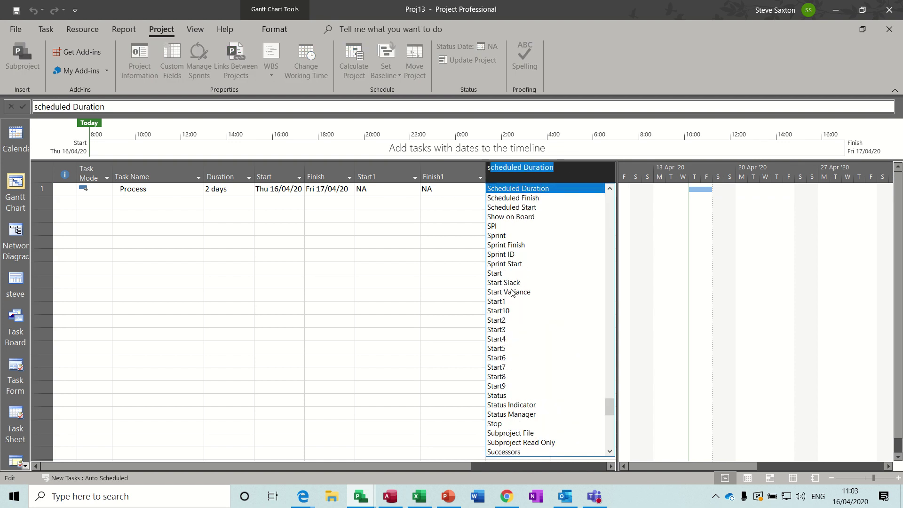
{"action": "left_click", "coordinate": [505, 323]}
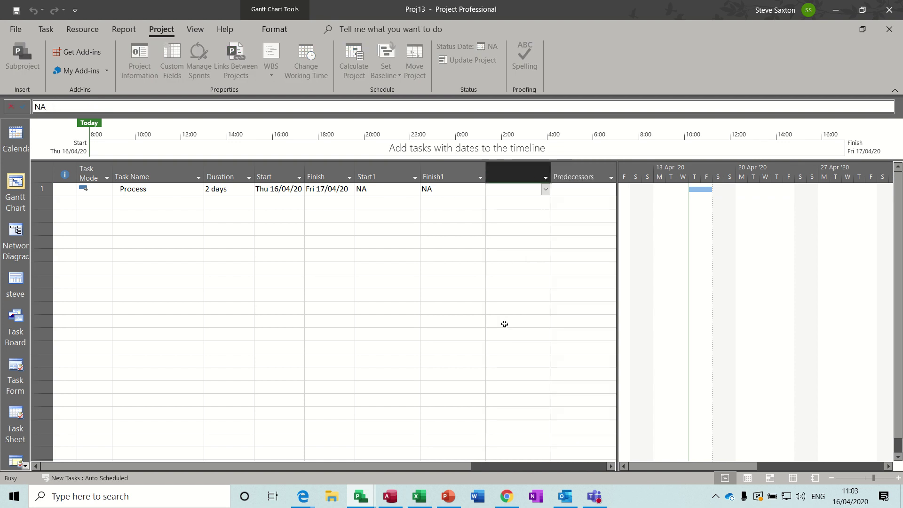
{"action": "left_click", "coordinate": [574, 176]}
{"action": "right_click", "coordinate": [574, 177]}
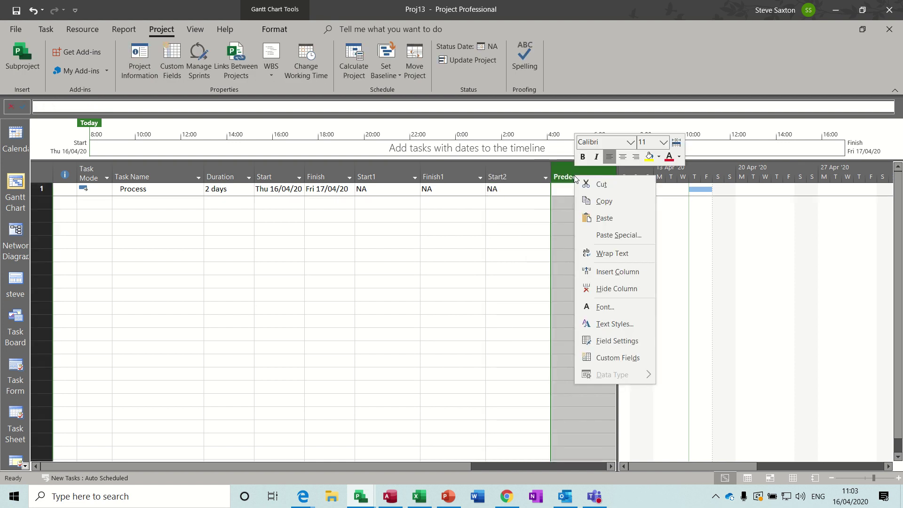
{"action": "left_click", "coordinate": [593, 269]}
{"action": "type", "text": "finish"}
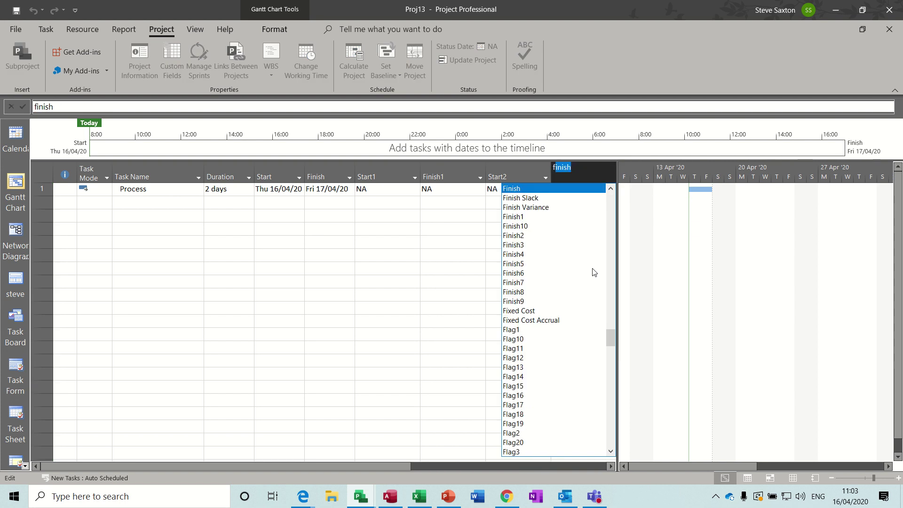
{"action": "left_click", "coordinate": [515, 235]}
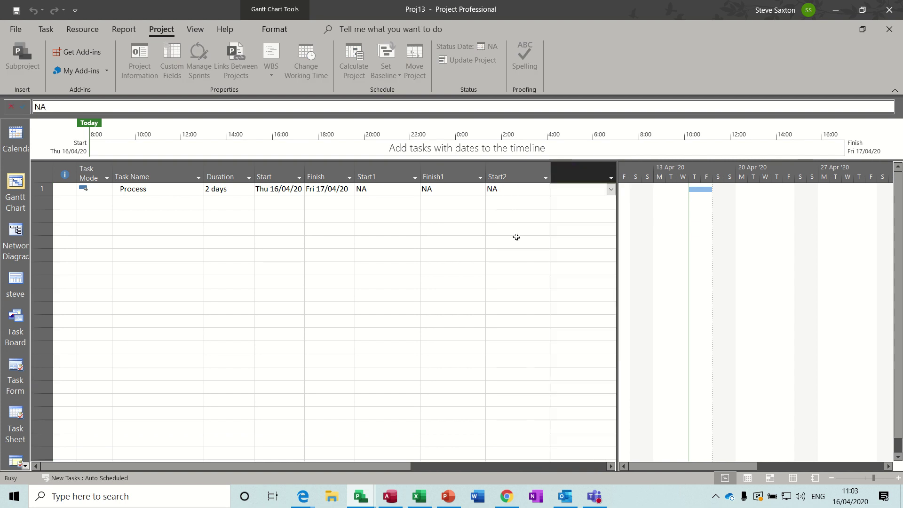
Set Process's Start1 to 23/04/20 and Finish1 to 24/04/20.
{"action": "left_click", "coordinate": [388, 190]}
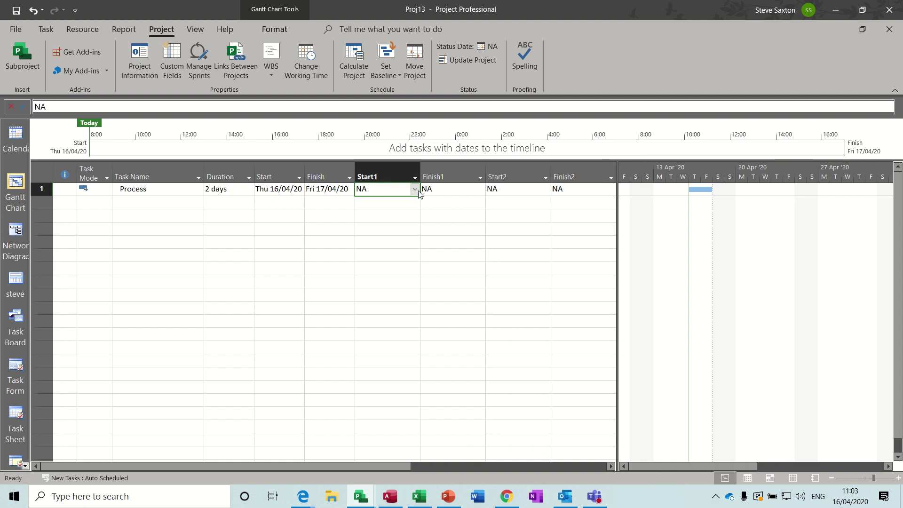
{"action": "left_click", "coordinate": [416, 190]}
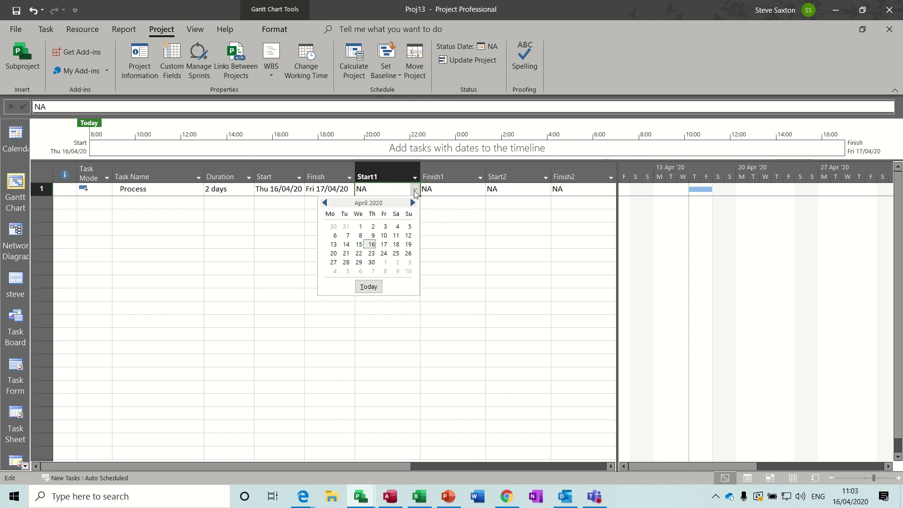
{"action": "left_click", "coordinate": [372, 251]}
{"action": "left_click", "coordinate": [450, 189]}
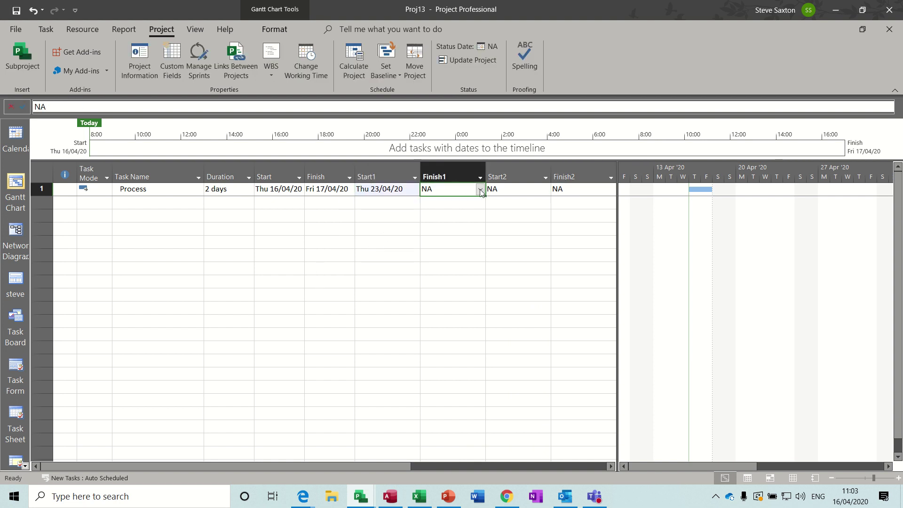
{"action": "left_click", "coordinate": [481, 190]}
{"action": "left_click", "coordinate": [449, 252]}
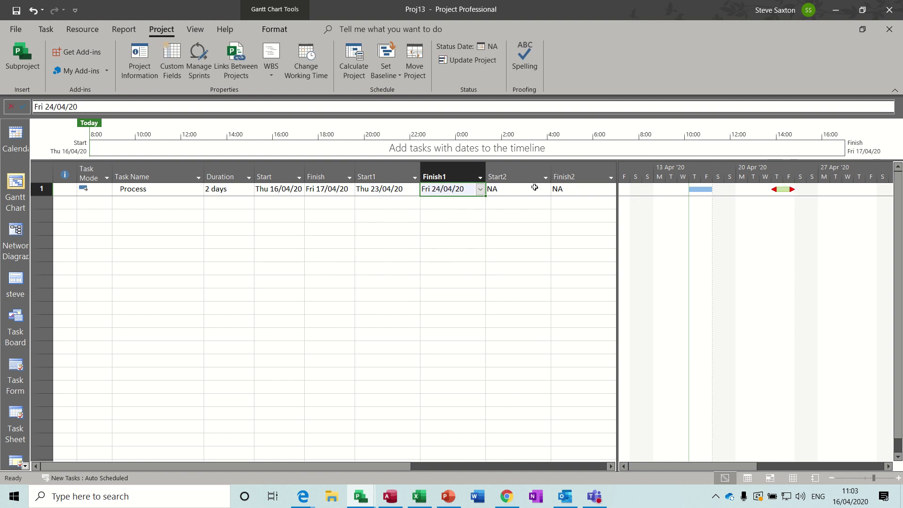
Set Process's Start2 to 30/04/20 and Finish2 to 01/05/20.
{"action": "left_click", "coordinate": [532, 189]}
{"action": "left_click", "coordinate": [545, 189]}
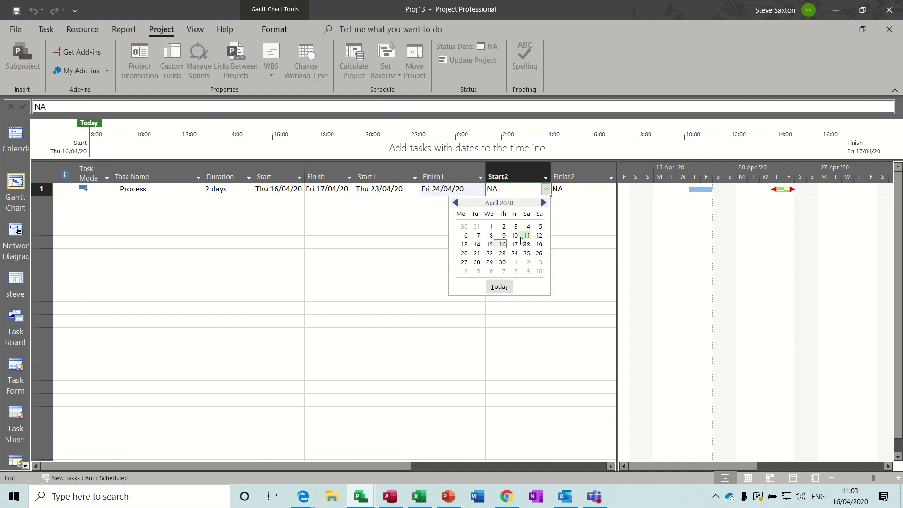
{"action": "left_click", "coordinate": [503, 262]}
{"action": "left_click", "coordinate": [582, 190]}
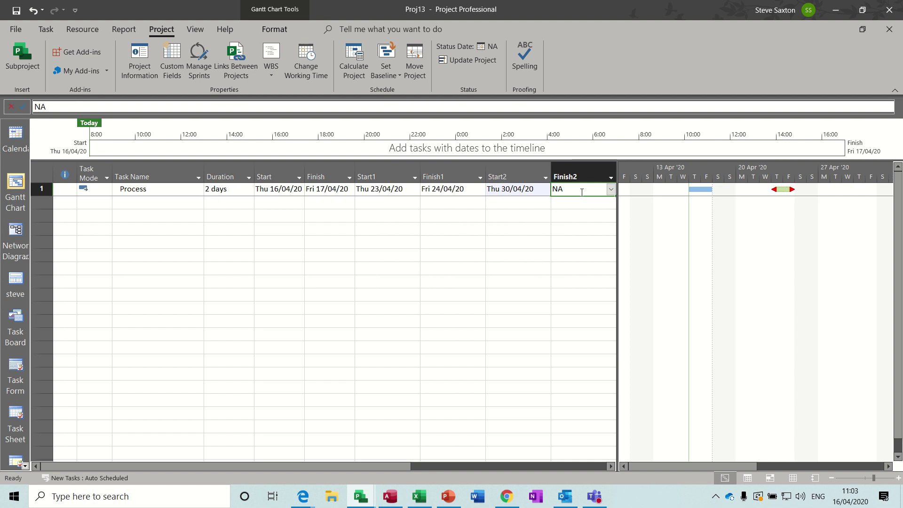
{"action": "left_click", "coordinate": [611, 189]}
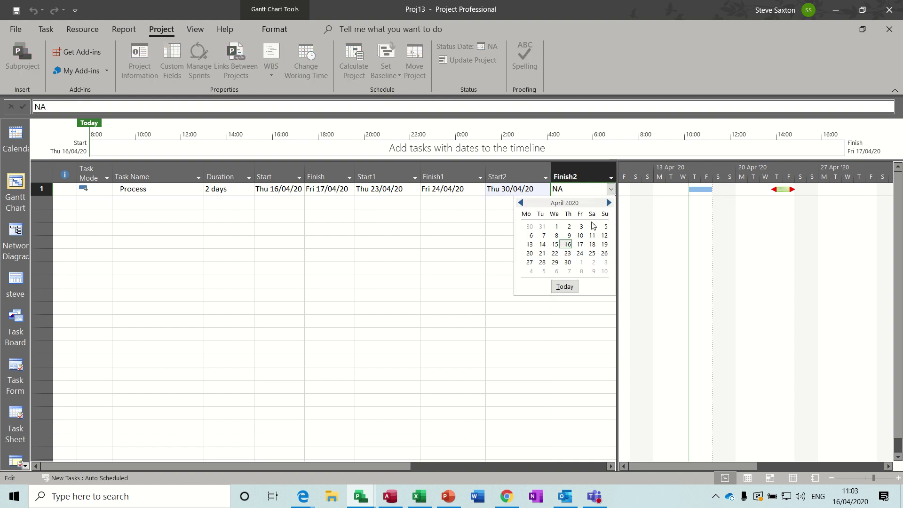
{"action": "left_click", "coordinate": [578, 262]}
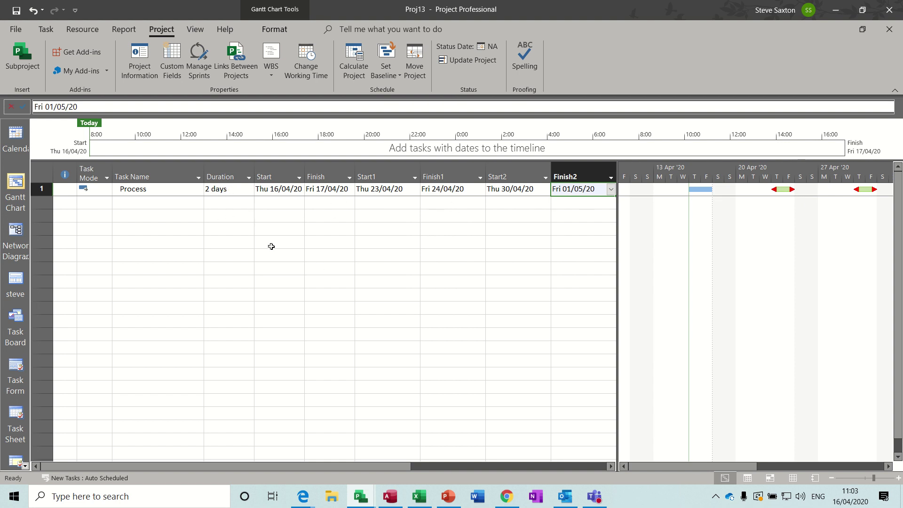
Save the current fields as a new table named Process.
{"action": "left_click", "coordinate": [195, 31]}
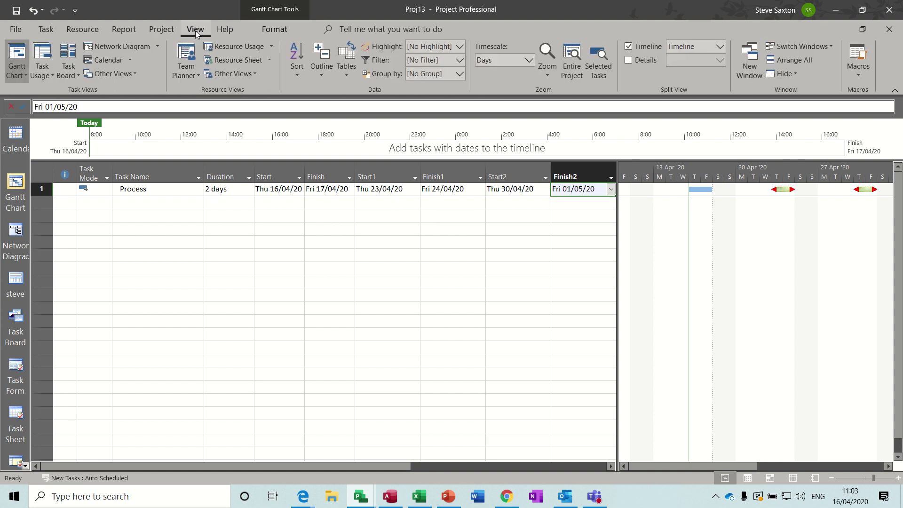
{"action": "left_click", "coordinate": [345, 77]}
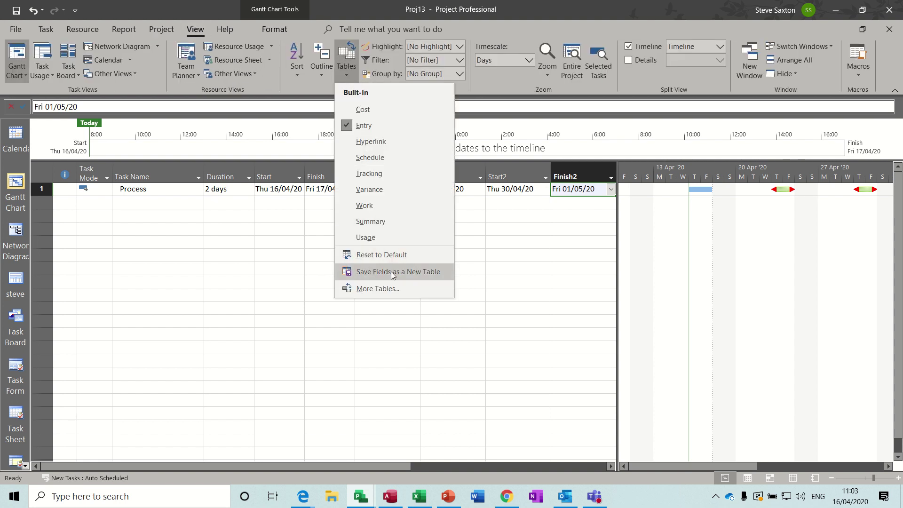
{"action": "left_click", "coordinate": [375, 272]}
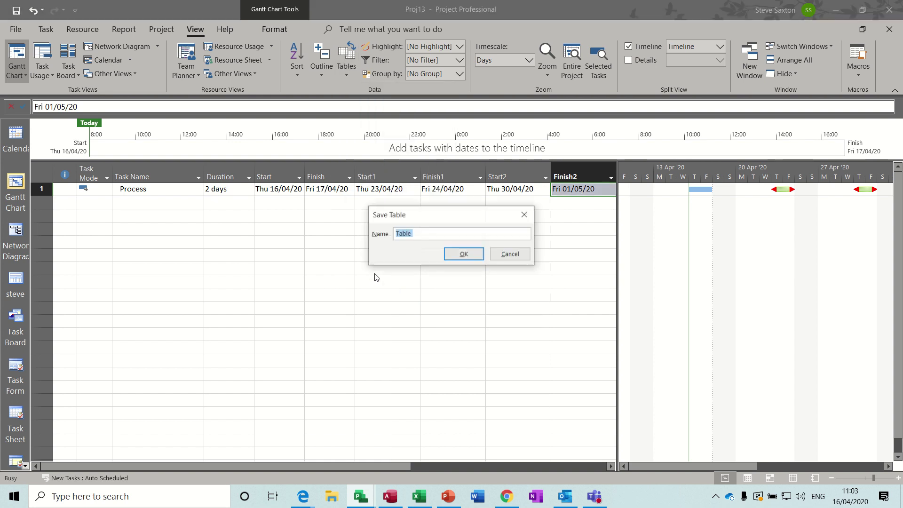
{"action": "type", "text": "Process"}
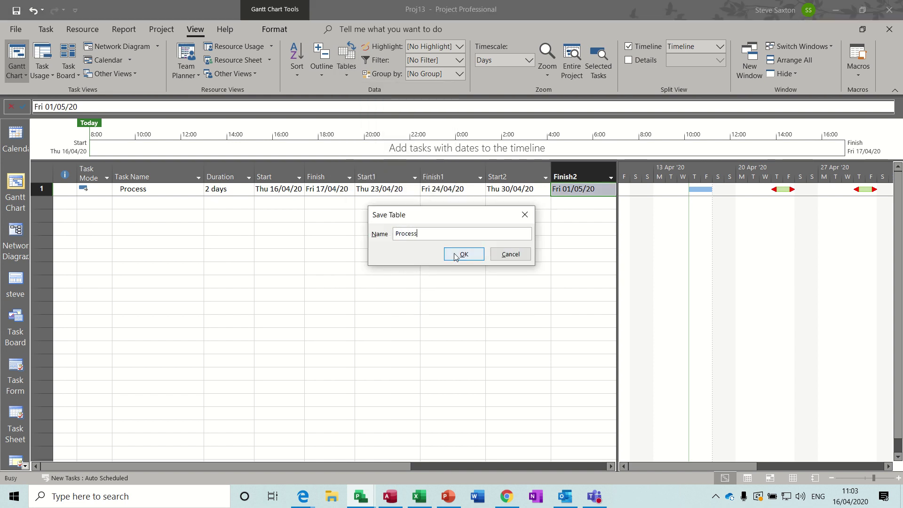
{"action": "left_click", "coordinate": [455, 254]}
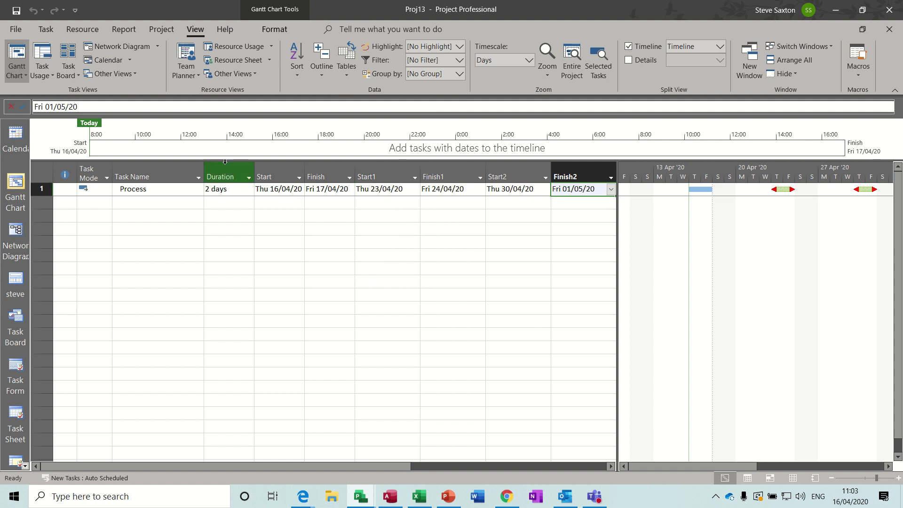
Hide the Start1–Finish2 columns, then reapply the Process table to restore them.
{"action": "left_click_drag", "start_coordinate": [376, 172], "coordinate": [557, 168]}
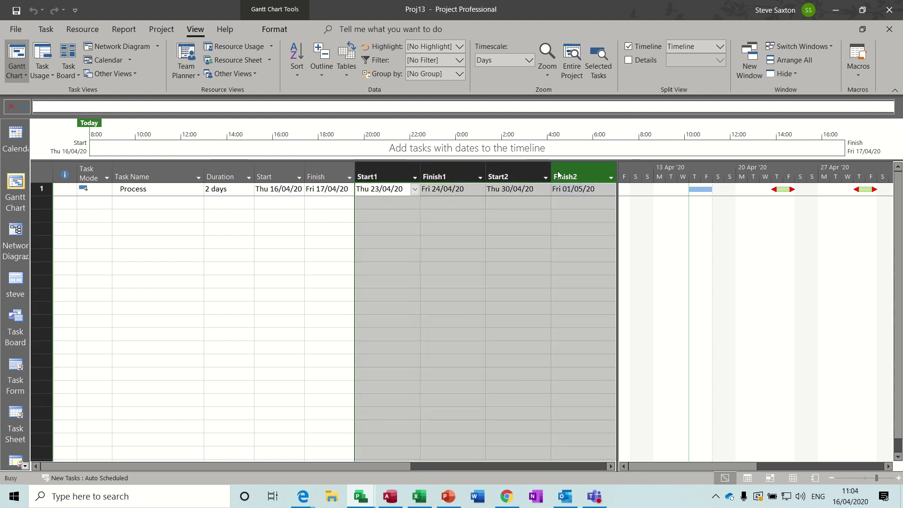
{"action": "key", "text": "Delete"}
{"action": "left_click", "coordinate": [322, 215]}
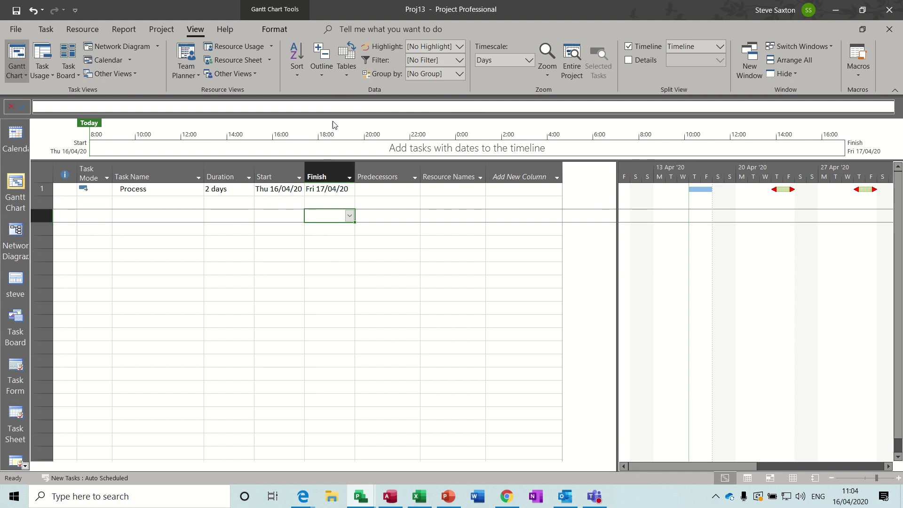
{"action": "left_click", "coordinate": [345, 74]}
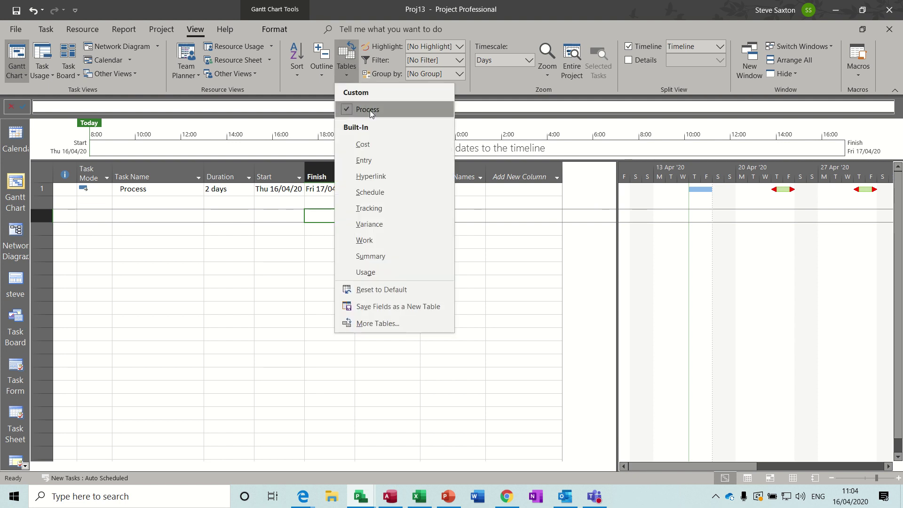
{"action": "left_click", "coordinate": [366, 160]}
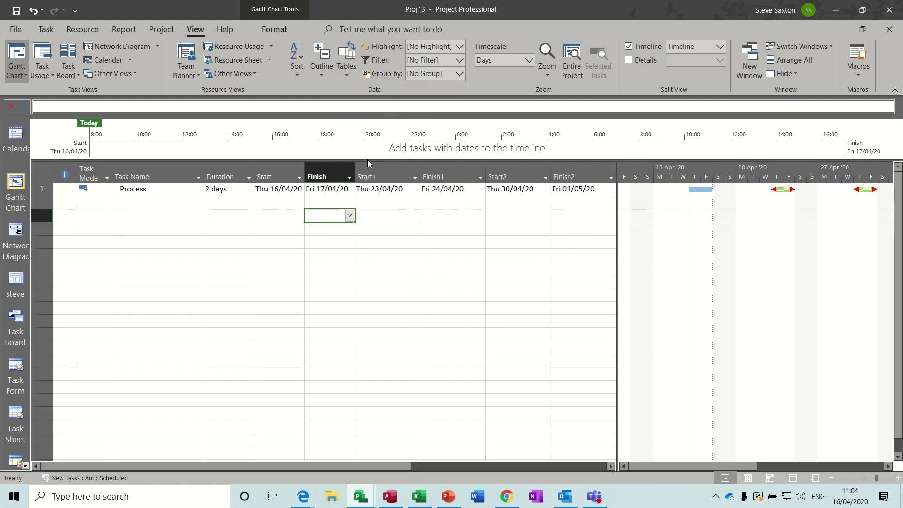
Delete the Start1 through Finish2 columns and reapply the Process table.
{"action": "left_click_drag", "start_coordinate": [368, 161], "coordinate": [571, 160]}
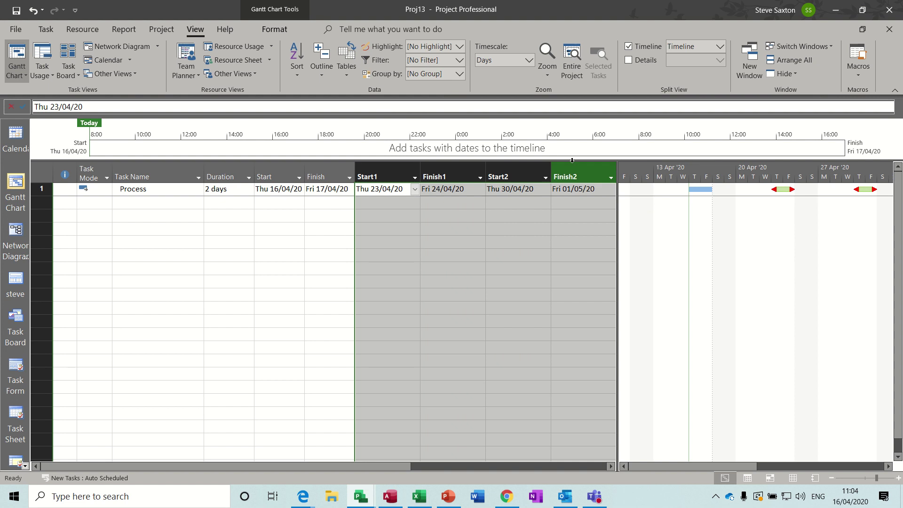
{"action": "key", "text": "Delete"}
{"action": "left_click", "coordinate": [257, 220]}
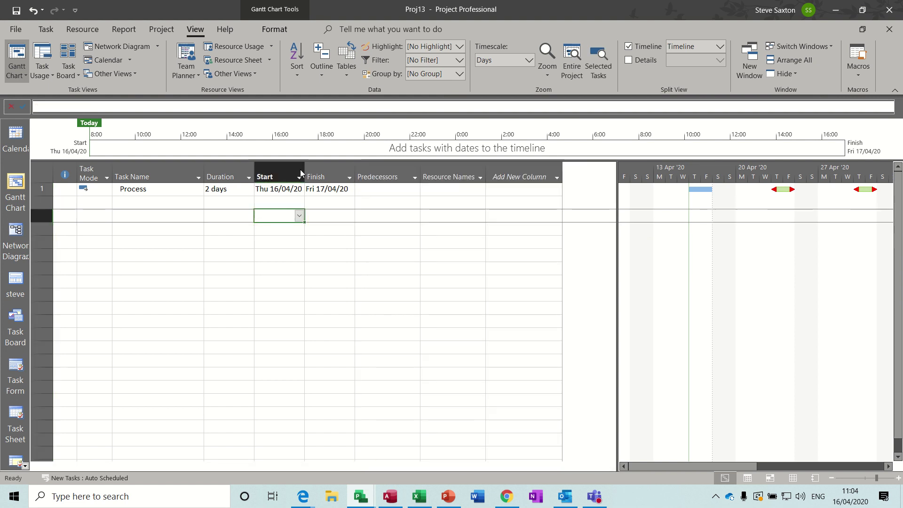
{"action": "left_click", "coordinate": [346, 61]}
{"action": "left_click", "coordinate": [366, 109]}
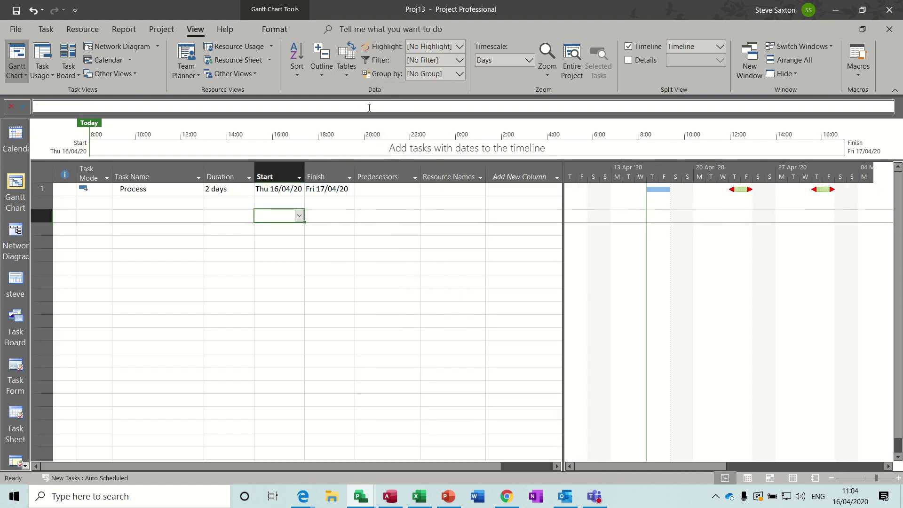
Insert Start1 and Finish1 columns before the Predecessors column.
{"action": "right_click", "coordinate": [380, 173]}
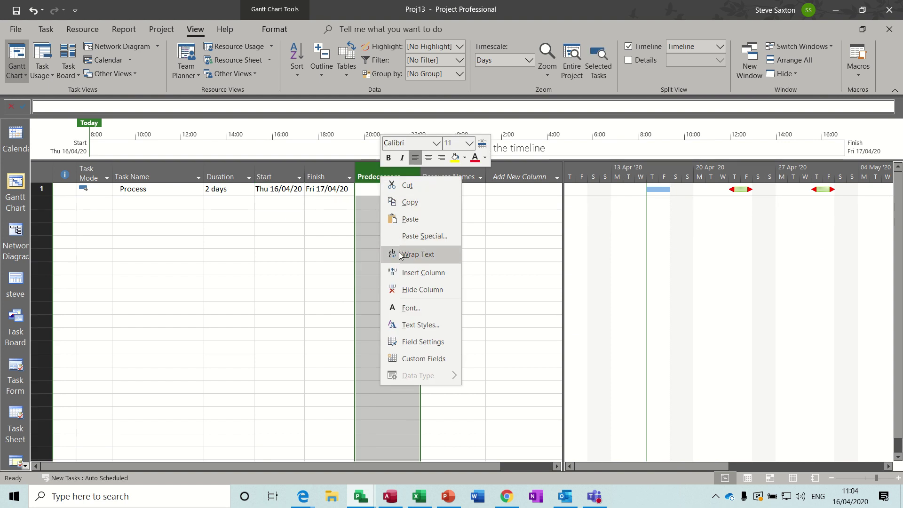
{"action": "left_click", "coordinate": [401, 273]}
{"action": "type", "text": "scheduled Duration"}
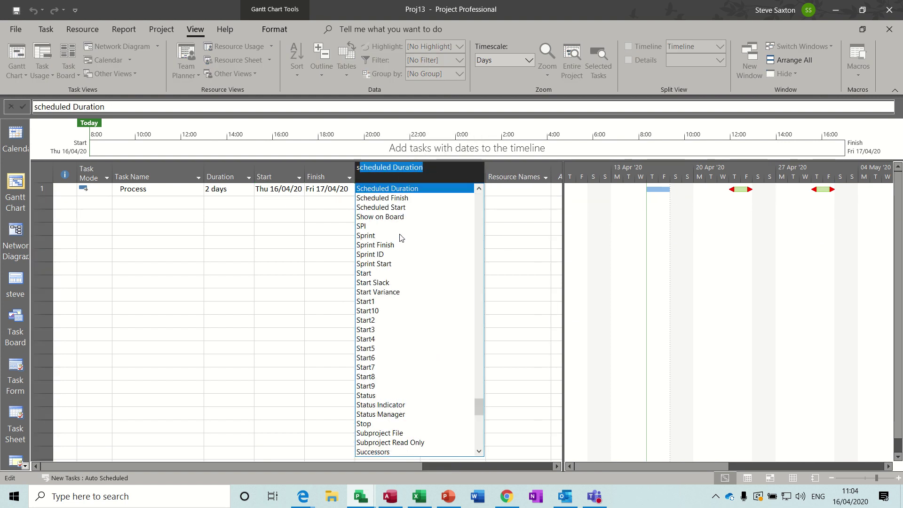
{"action": "left_click", "coordinate": [372, 302]}
{"action": "right_click", "coordinate": [439, 175]}
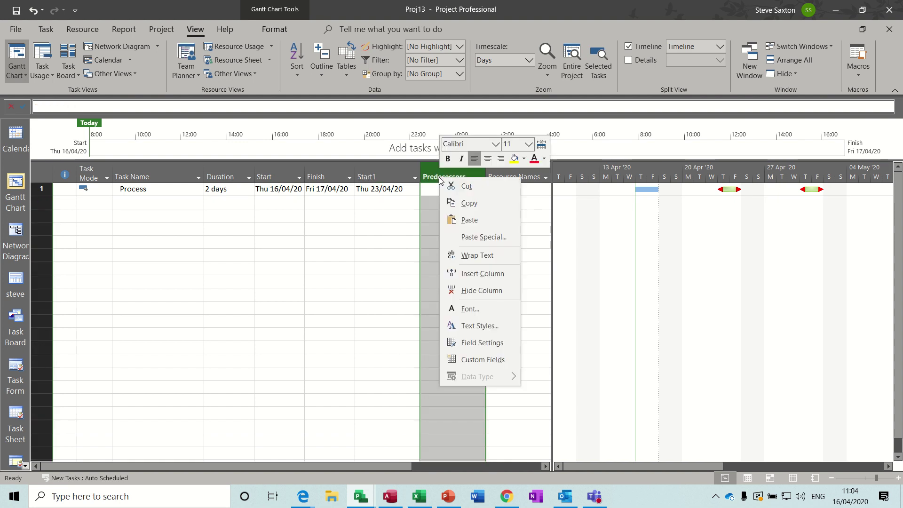
{"action": "left_click", "coordinate": [451, 273]}
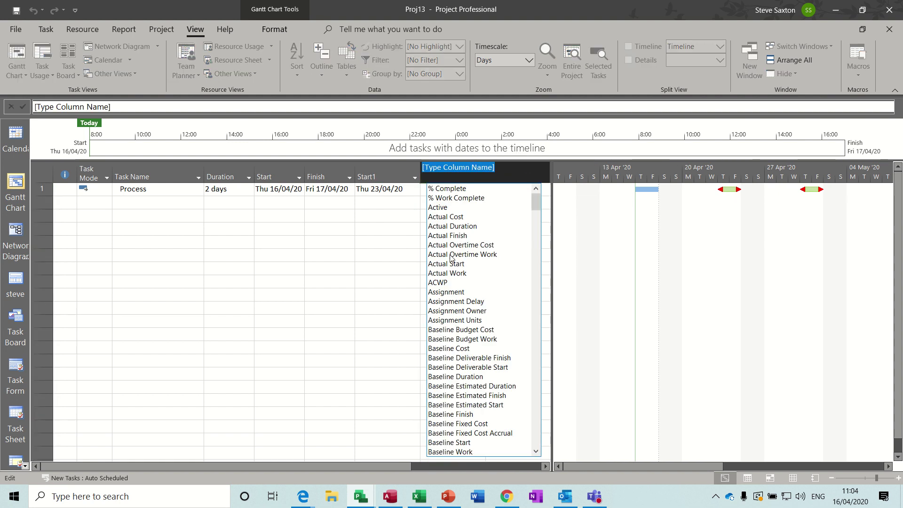
{"action": "type", "text": "finish"}
{"action": "left_click", "coordinate": [435, 217]}
Insert Start2 and Finish2 columns before Predecessors, widening the table to reach it.
{"action": "right_click", "coordinate": [499, 170]}
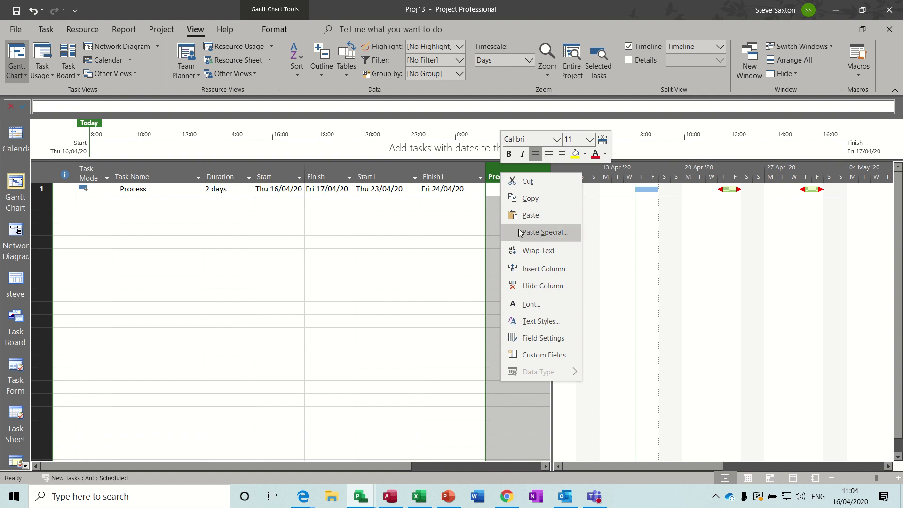
{"action": "left_click", "coordinate": [522, 269]}
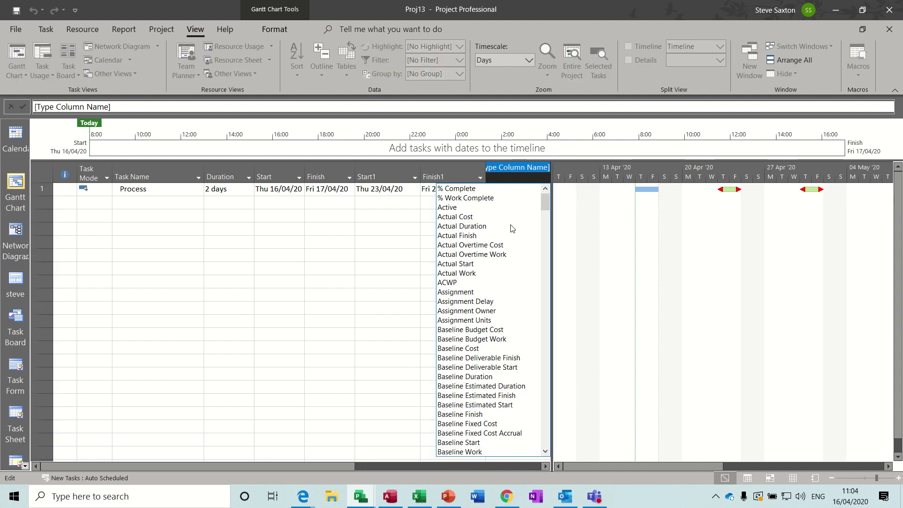
{"action": "type", "text": "scheduled Duration"}
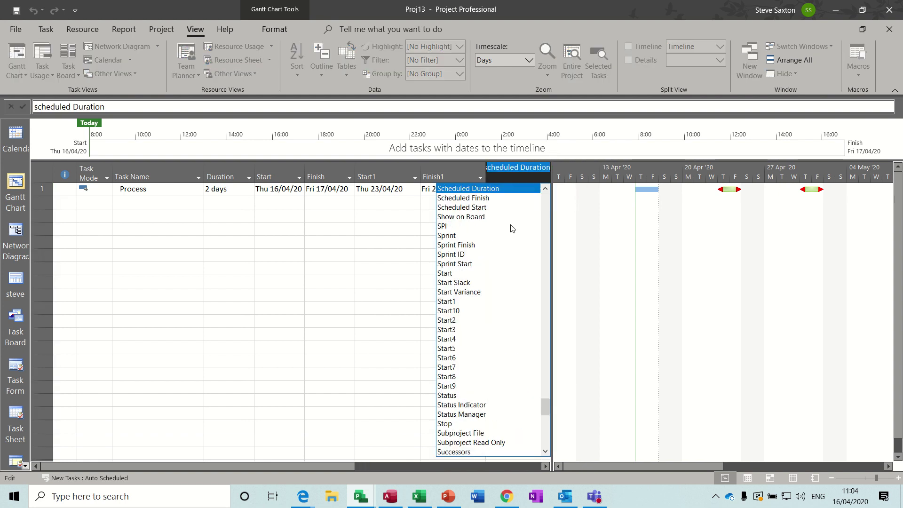
{"action": "left_click", "coordinate": [454, 321]}
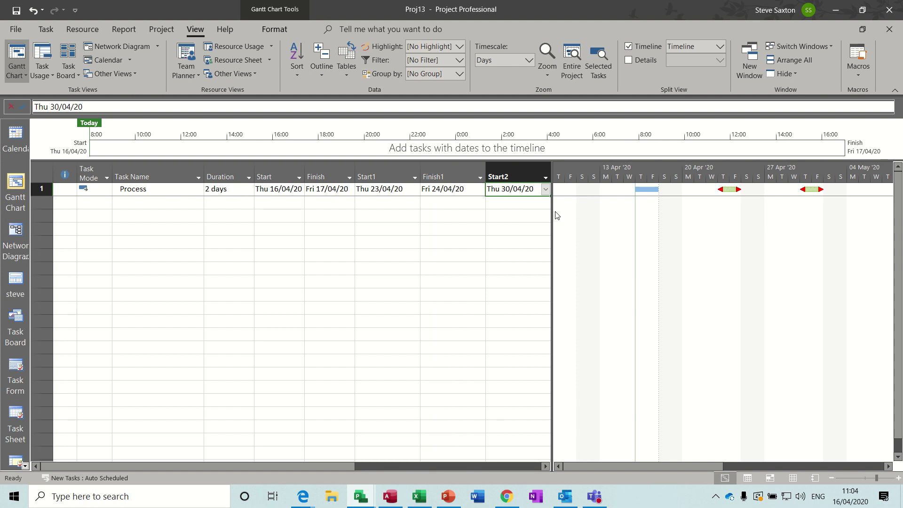
{"action": "left_click_drag", "start_coordinate": [554, 214], "coordinate": [632, 208]}
{"action": "left_click", "coordinate": [571, 172]}
{"action": "right_click", "coordinate": [571, 172]}
{"action": "left_click", "coordinate": [582, 269]}
{"action": "type", "text": "finish"}
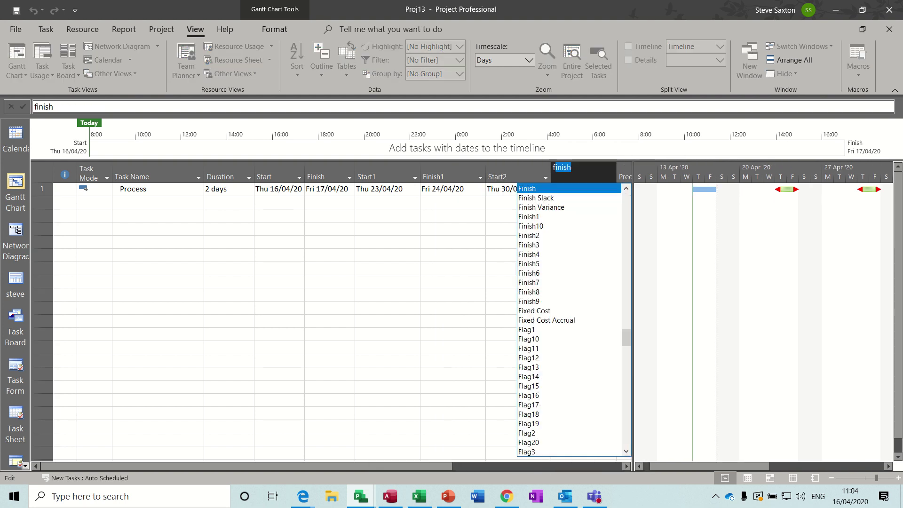
{"action": "left_click", "coordinate": [536, 236]}
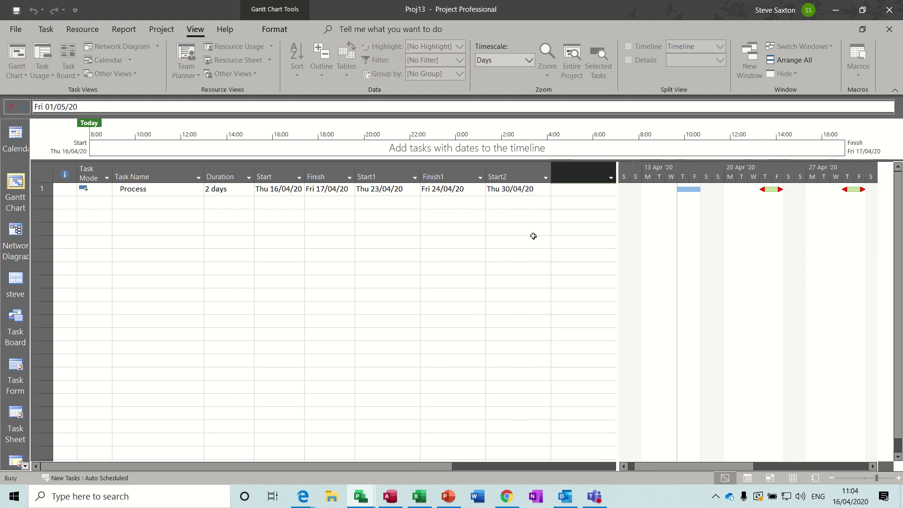
{"action": "left_click", "coordinate": [452, 215]}
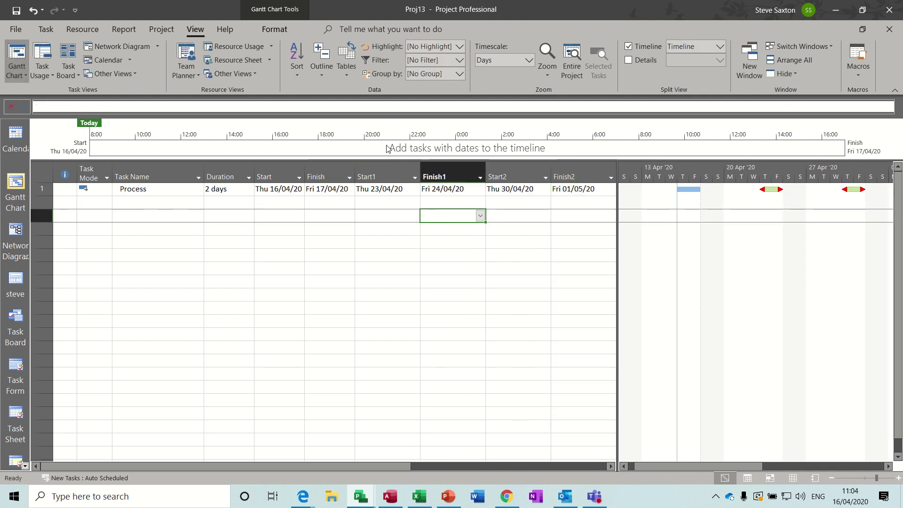
Compare the Entry and Process tables, settle on Entry, and widen the task table.
{"action": "left_click", "coordinate": [346, 72]}
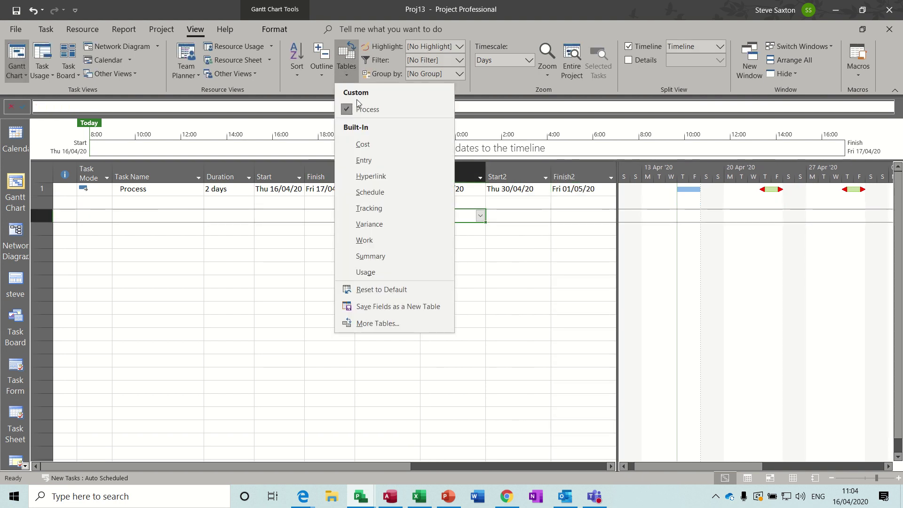
{"action": "left_click", "coordinate": [370, 161]}
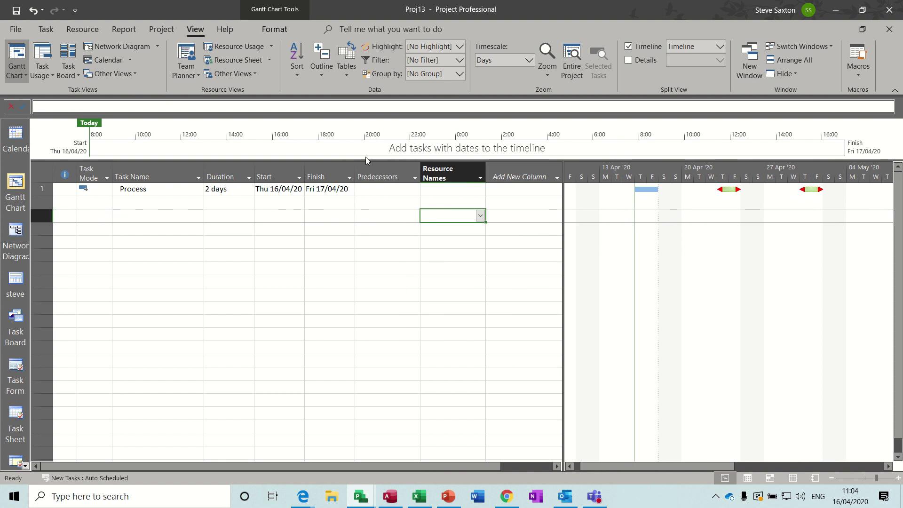
{"action": "left_click", "coordinate": [349, 74]}
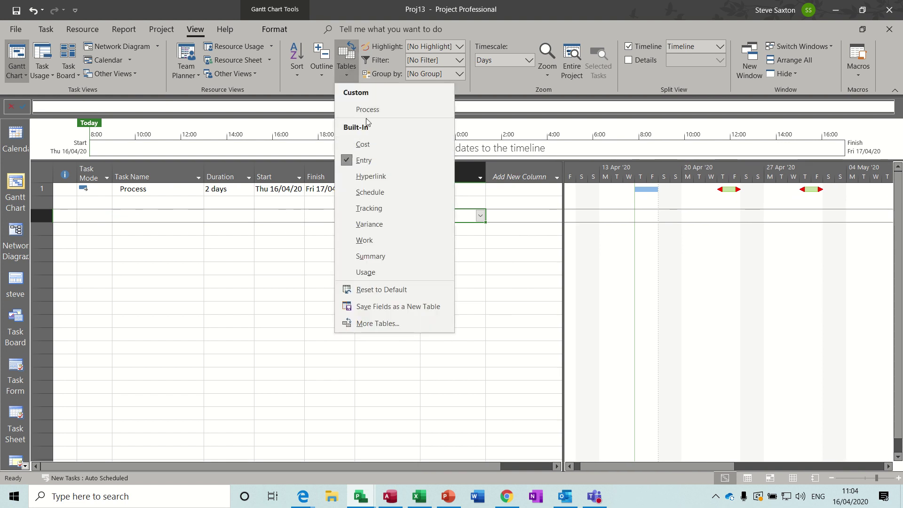
{"action": "left_click", "coordinate": [364, 110]}
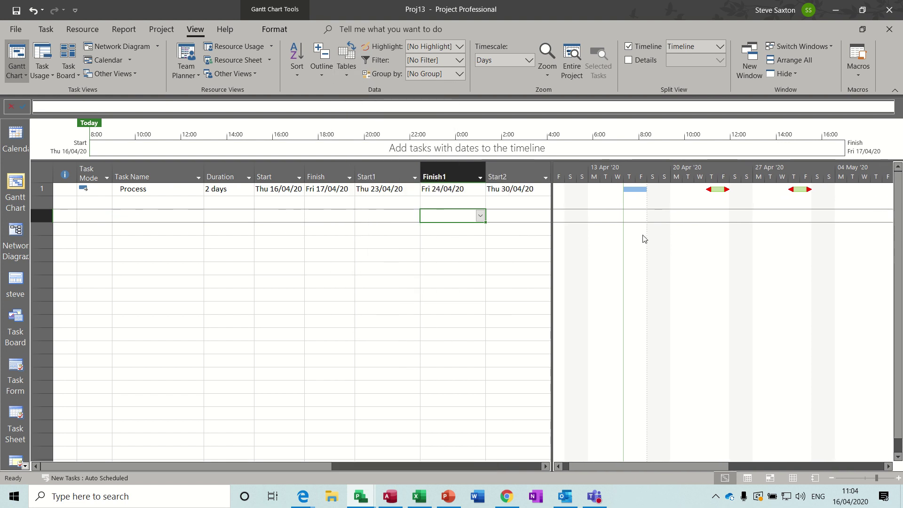
{"action": "left_click", "coordinate": [349, 75]}
{"action": "left_click", "coordinate": [363, 159]}
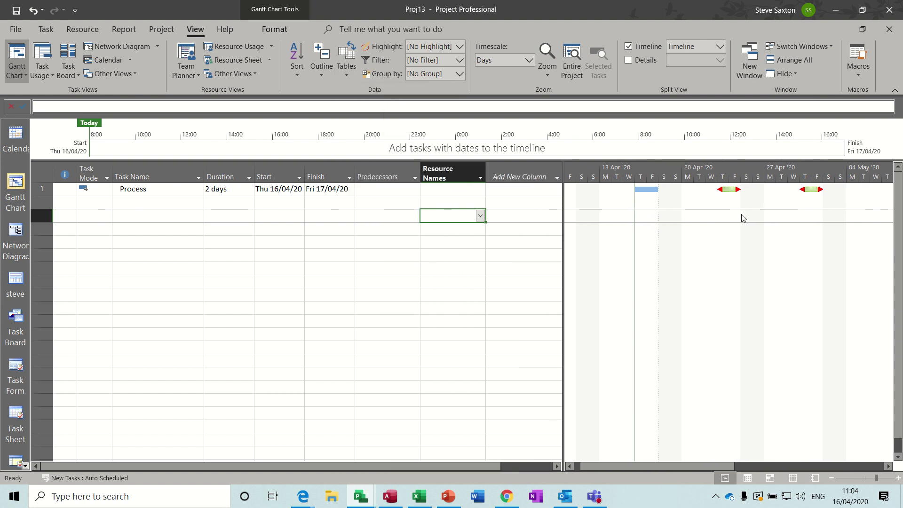
{"action": "left_click_drag", "start_coordinate": [563, 232], "coordinate": [599, 240]}
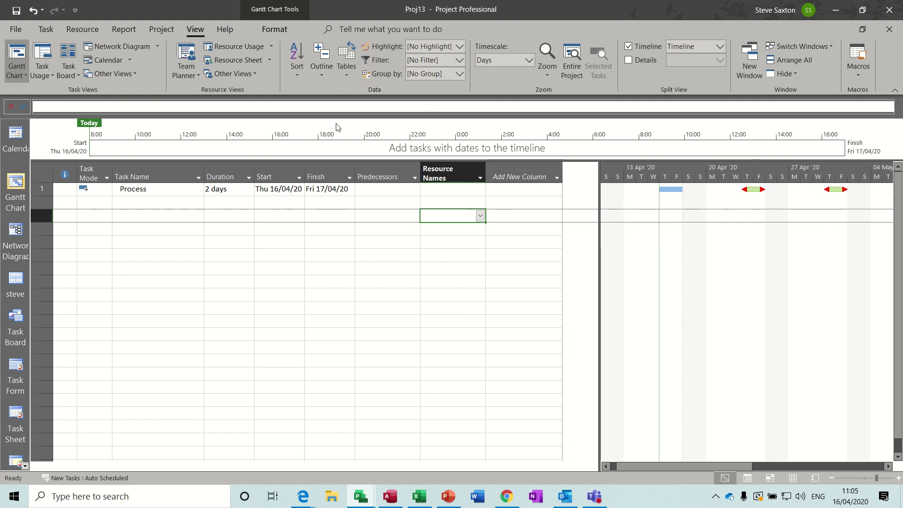
{"action": "left_click_drag", "start_coordinate": [167, 205], "coordinate": [162, 253]}
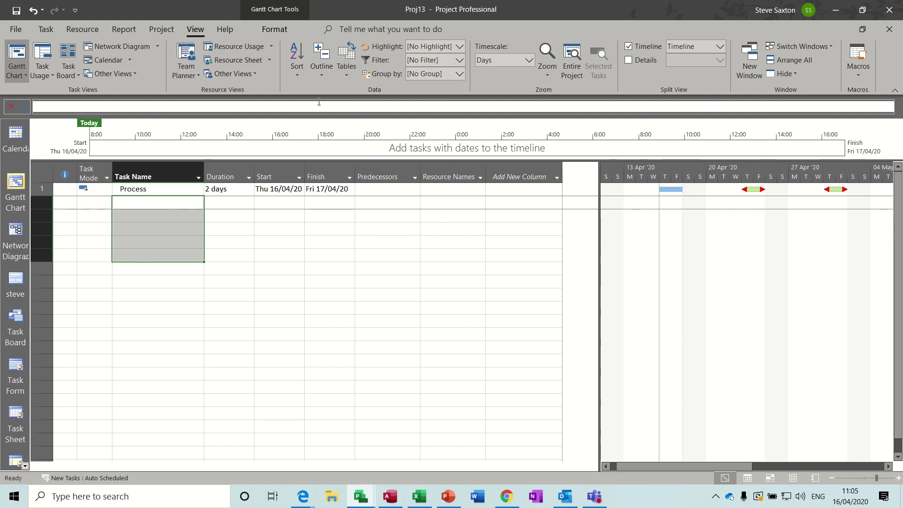
Apply the custom Process table and review the Bar Styles settings without changes.
{"action": "left_click", "coordinate": [346, 73]}
{"action": "left_click", "coordinate": [366, 107]}
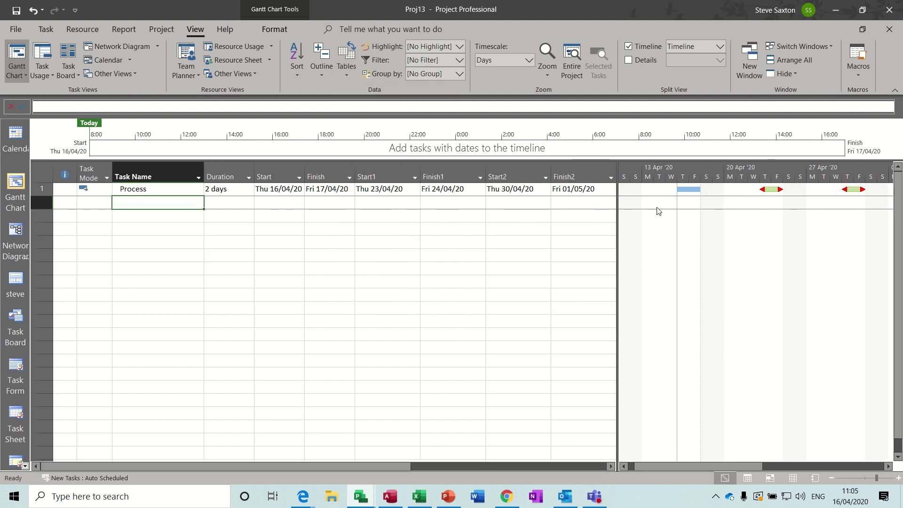
{"action": "double_click", "coordinate": [745, 267]}
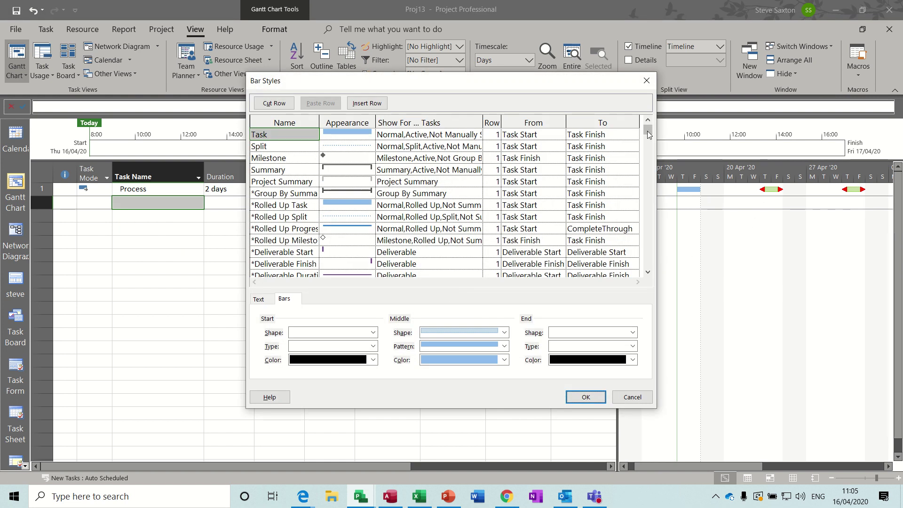
{"action": "left_click_drag", "start_coordinate": [645, 135], "coordinate": [642, 152]}
{"action": "left_click", "coordinate": [632, 396]}
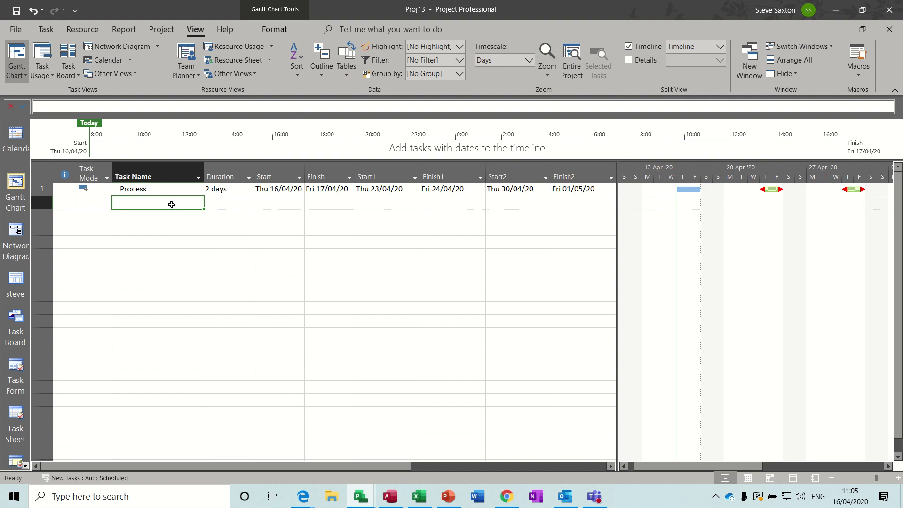
Add task 'Process 1' with 1 day duration, Start1 23/04/20 and Finish1 24/04/20.
{"action": "type", "text": "Proce"}
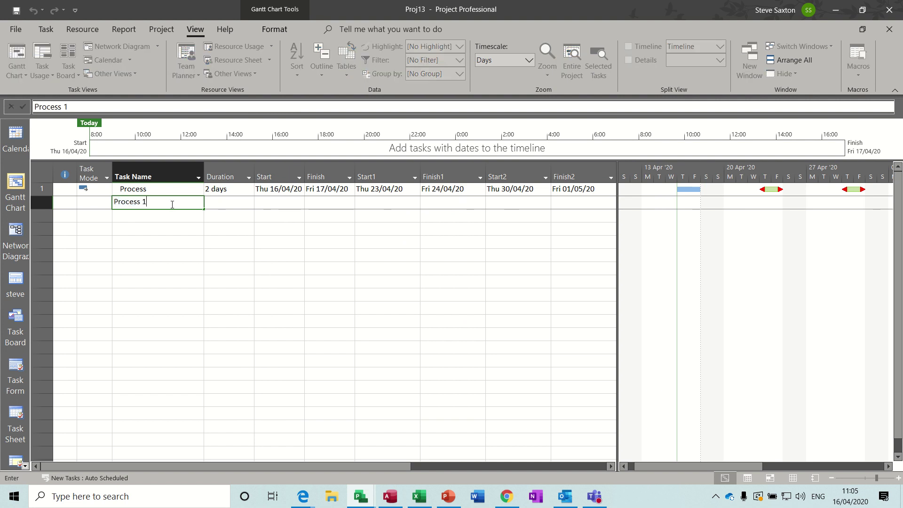
{"action": "type", "text": "ss 1"}
{"action": "left_click", "coordinate": [224, 199]}
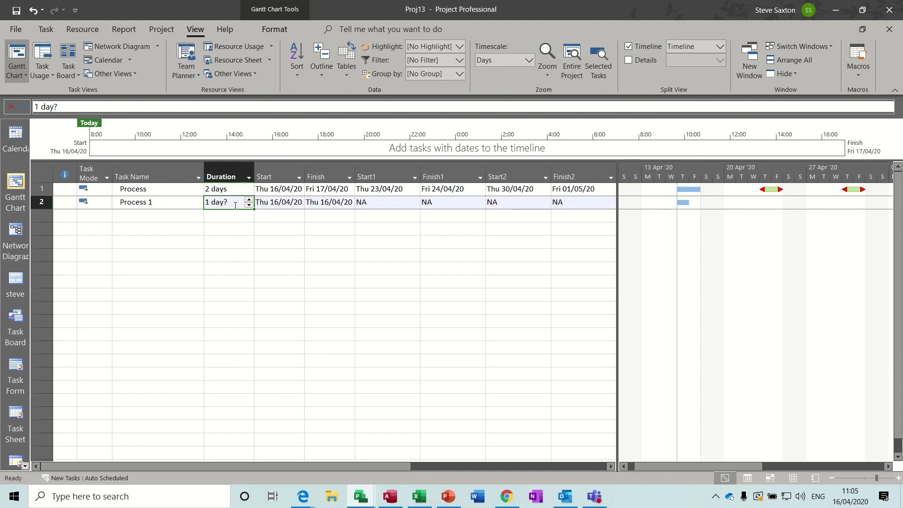
{"action": "type", "text": "1"}
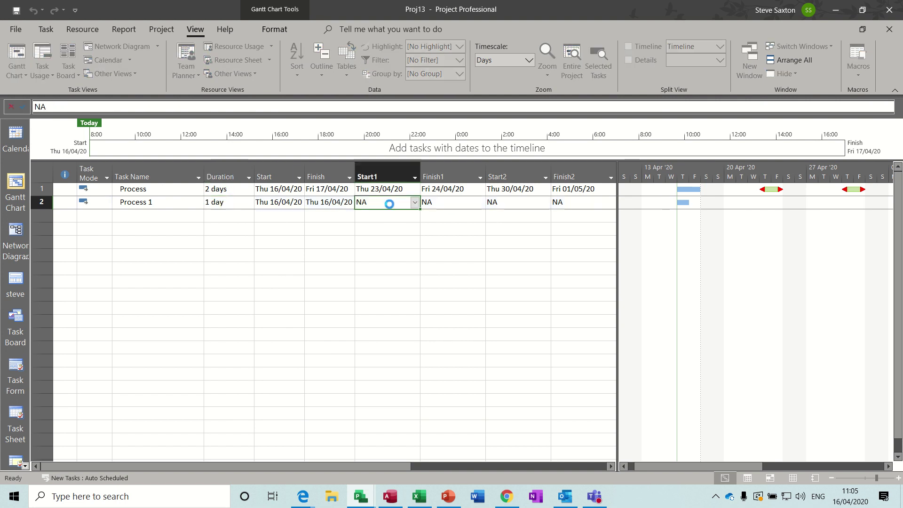
{"action": "left_click", "coordinate": [414, 203]}
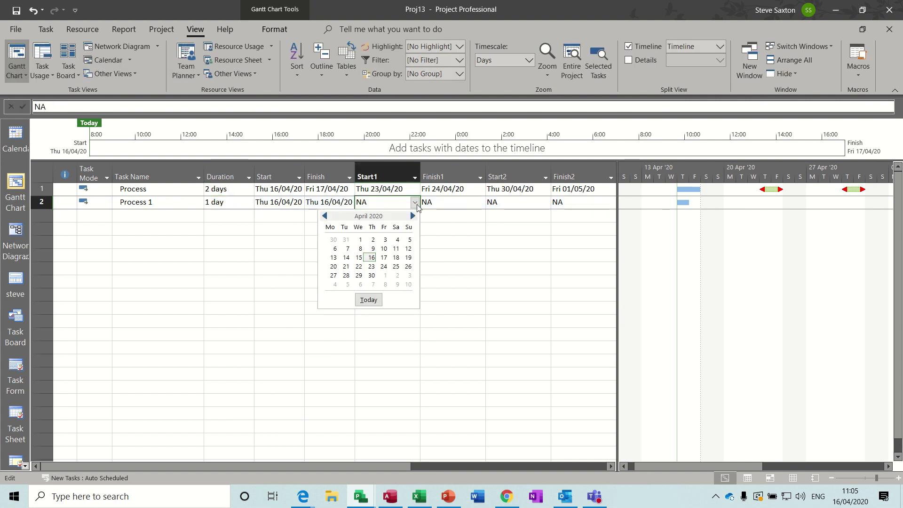
{"action": "left_click", "coordinate": [371, 266]}
{"action": "left_click", "coordinate": [453, 204]}
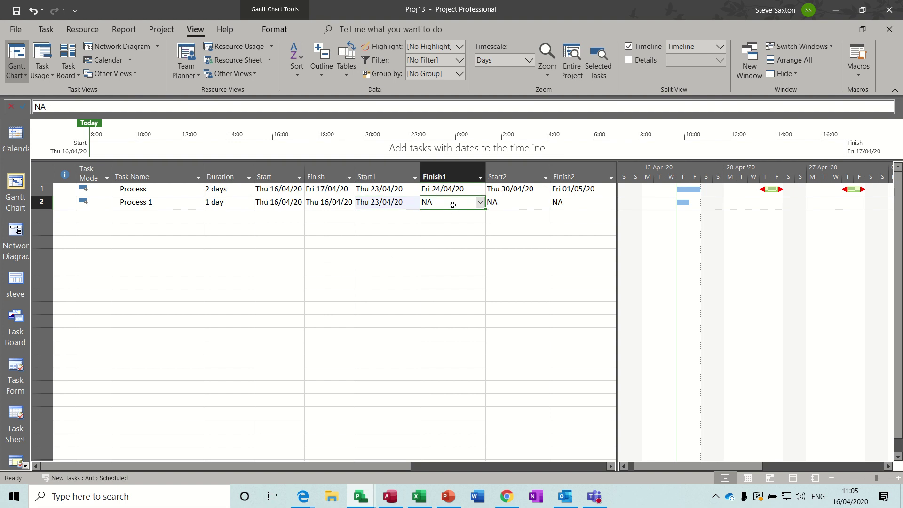
{"action": "left_click", "coordinate": [481, 205]}
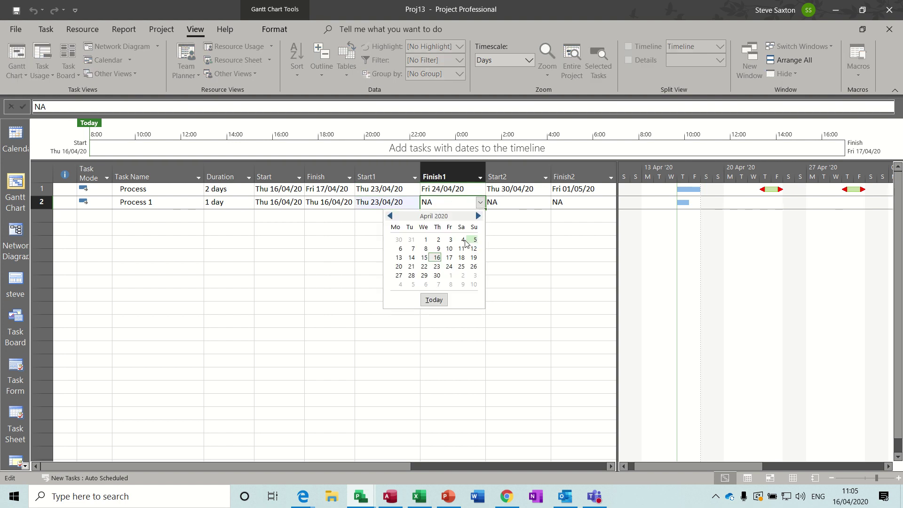
{"action": "left_click", "coordinate": [450, 267]}
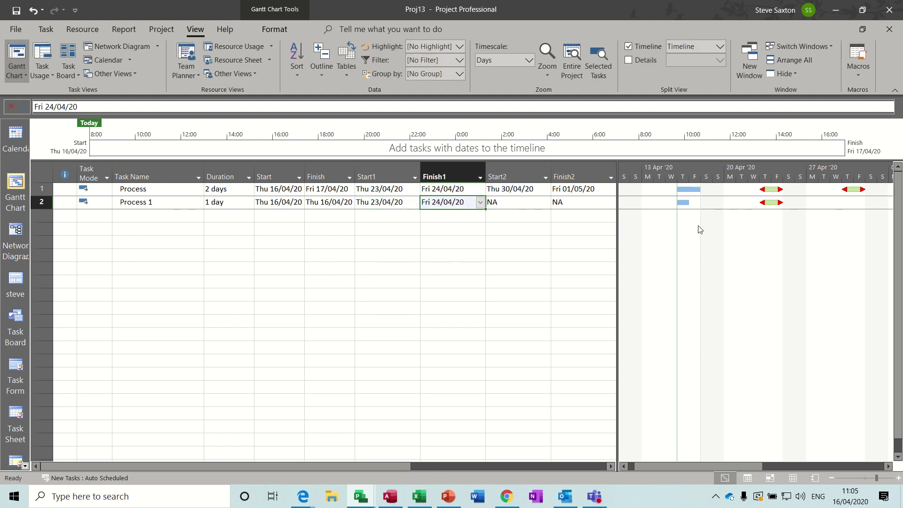
{"action": "left_click", "coordinate": [527, 205]}
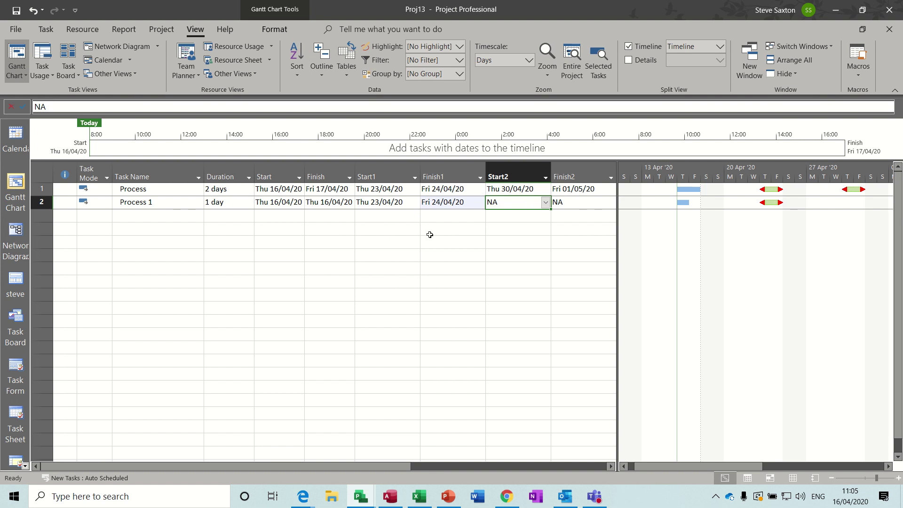
{"action": "left_click", "coordinate": [342, 72]}
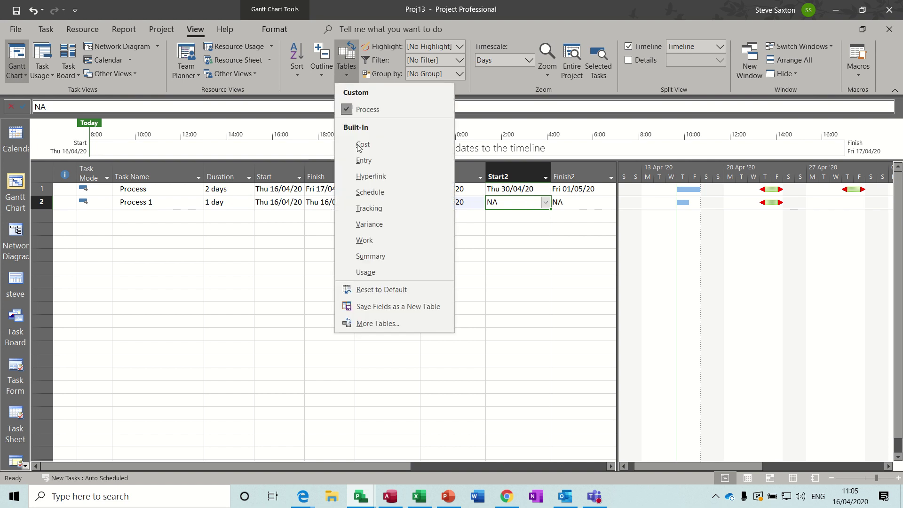
{"action": "left_click", "coordinate": [370, 322]}
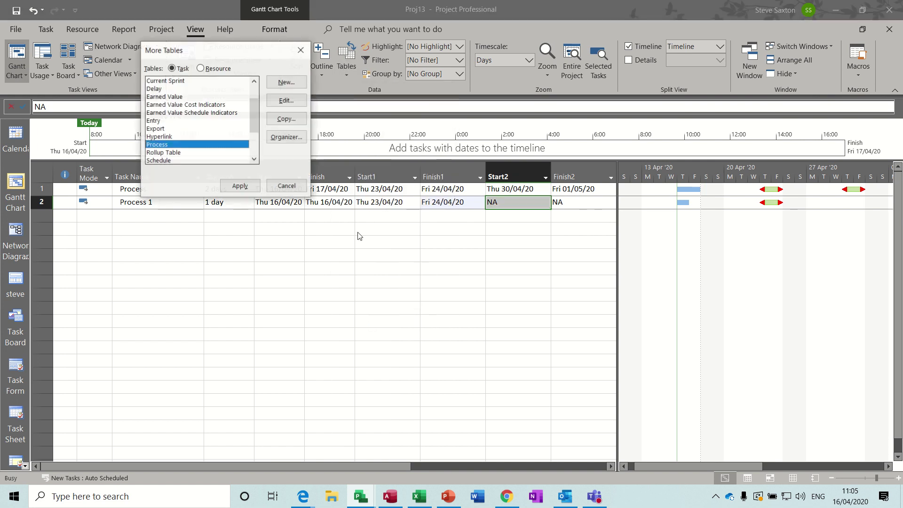
{"action": "left_click", "coordinate": [287, 137]}
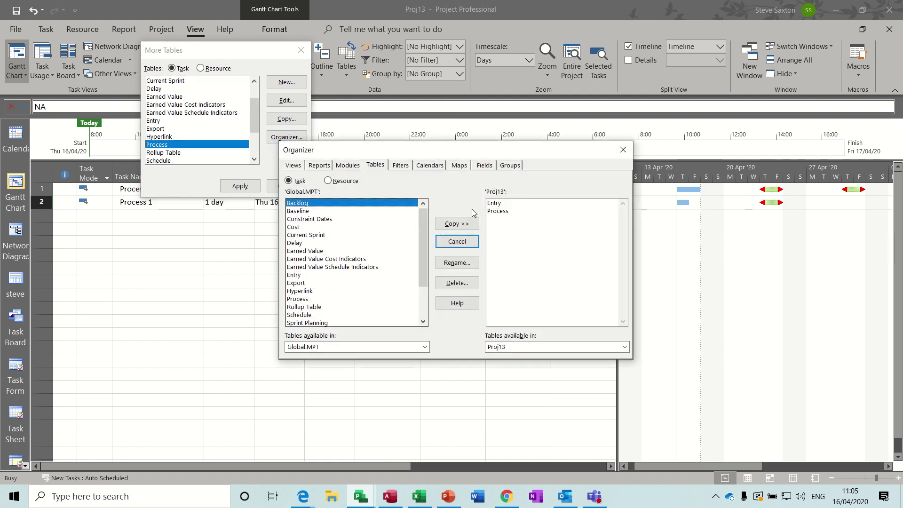
{"action": "left_click", "coordinate": [318, 300]}
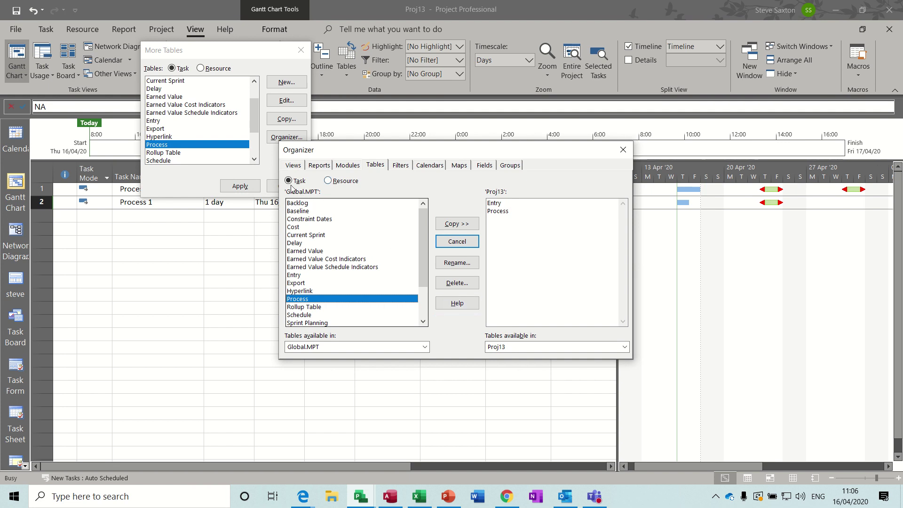
{"action": "left_click", "coordinate": [623, 149]}
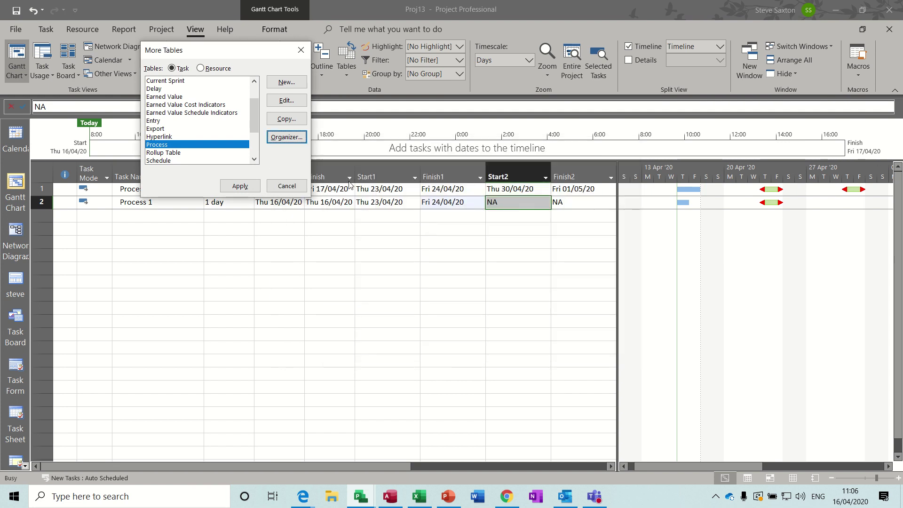
{"action": "left_click", "coordinate": [291, 185]}
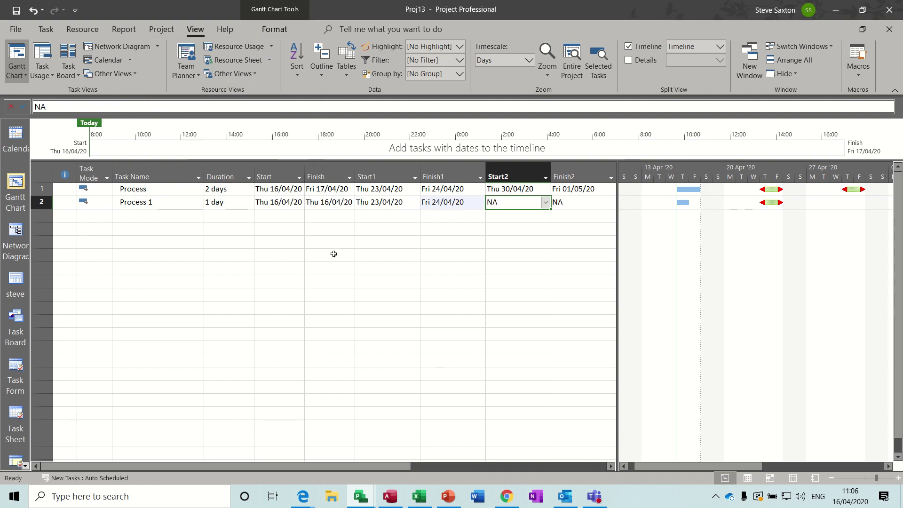
{"action": "key", "text": "ctrl+n"}
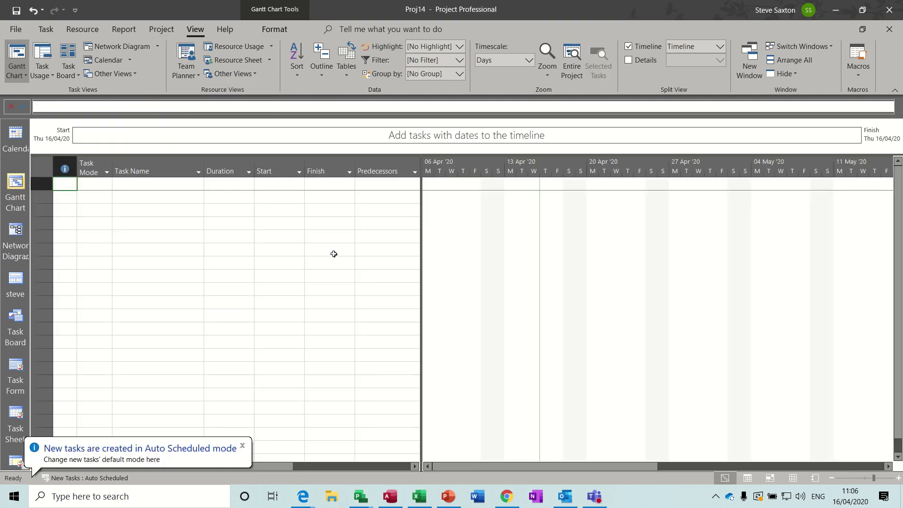
{"action": "left_click", "coordinate": [345, 74]}
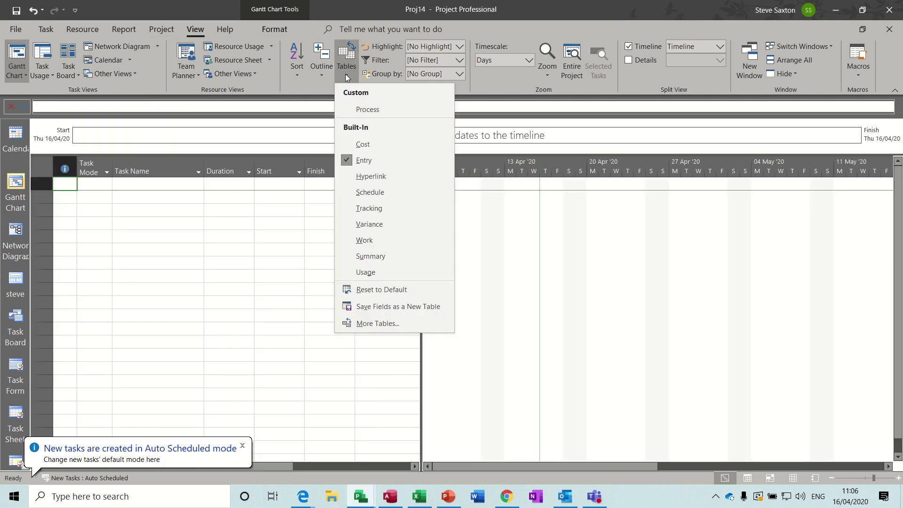
{"action": "left_click", "coordinate": [368, 110]}
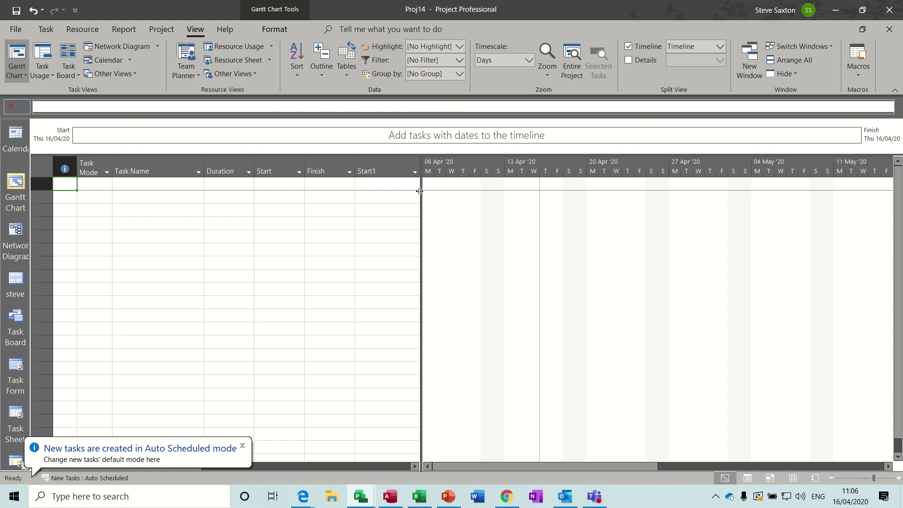
{"action": "left_click_drag", "start_coordinate": [419, 190], "coordinate": [601, 190]}
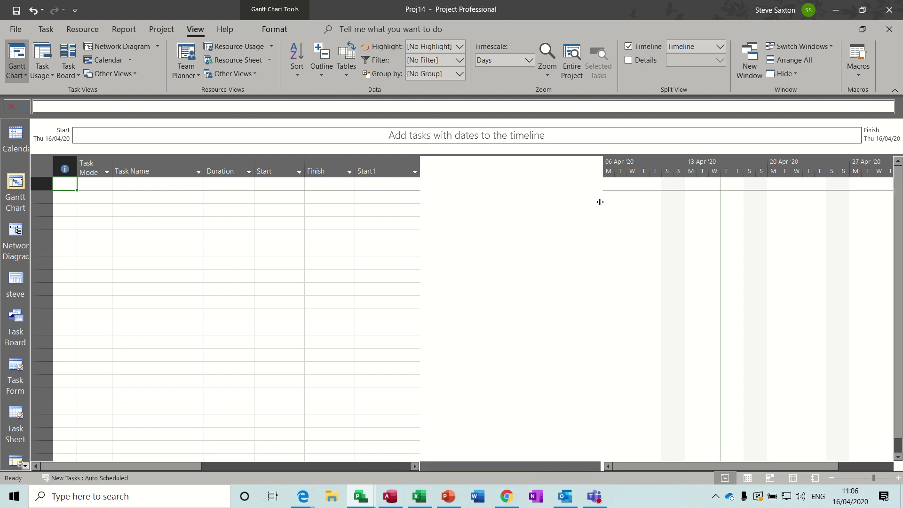
{"action": "left_click", "coordinate": [348, 75]}
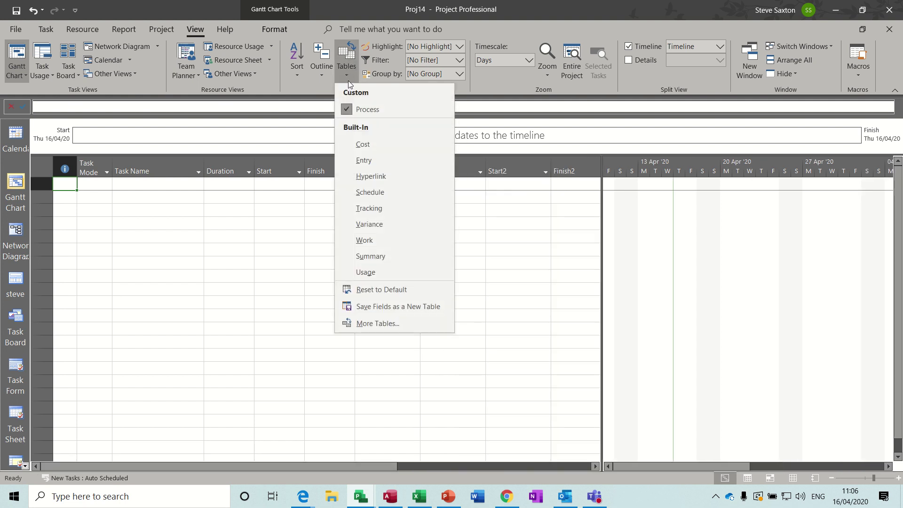
{"action": "left_click", "coordinate": [370, 325]}
{"action": "left_click", "coordinate": [278, 137]}
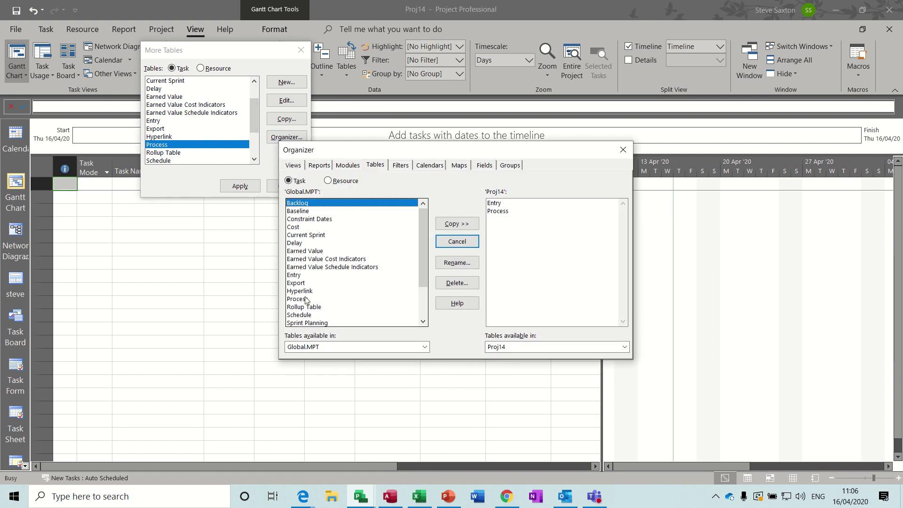
{"action": "left_click", "coordinate": [297, 300]}
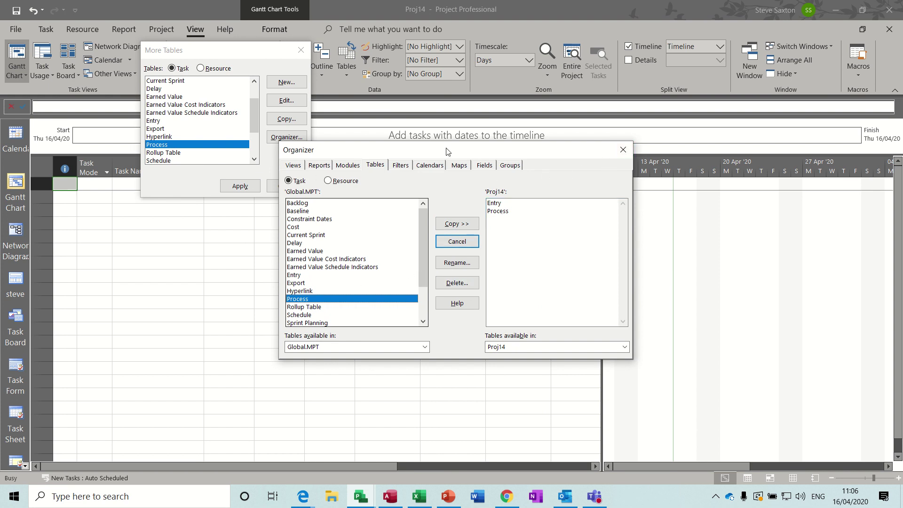
{"action": "left_click", "coordinate": [615, 151]}
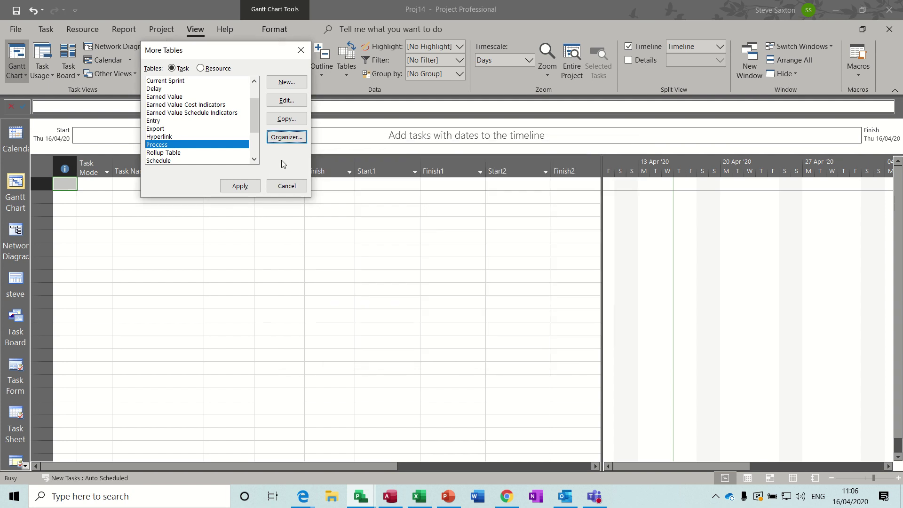
{"action": "left_click", "coordinate": [286, 186]}
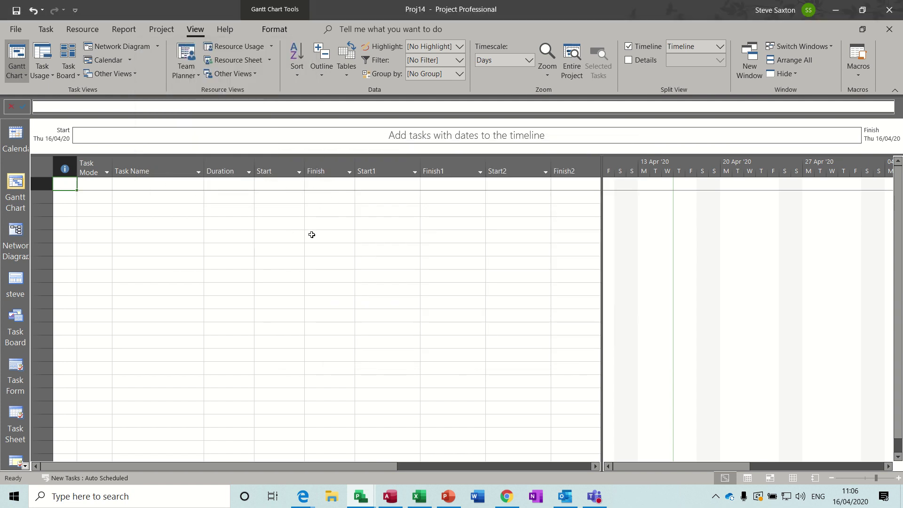
{"action": "key", "text": "alt+F4"}
{"action": "left_click", "coordinate": [454, 284]}
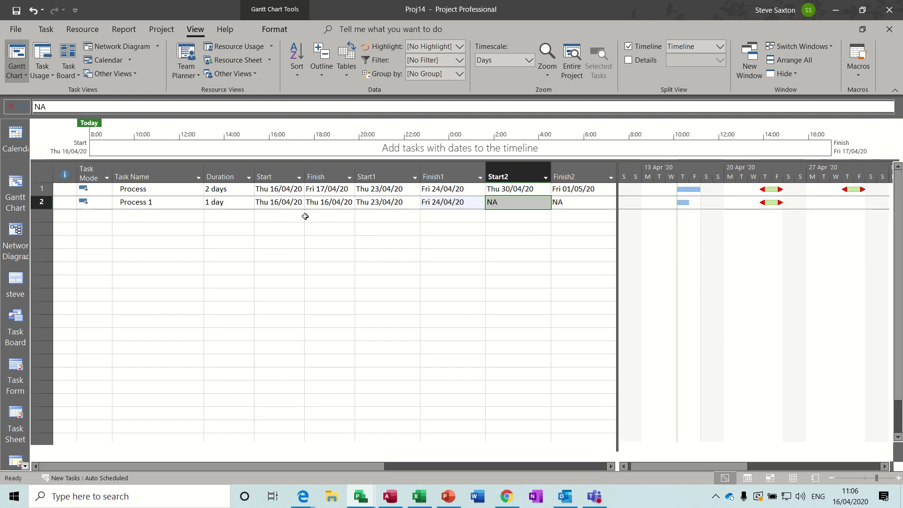